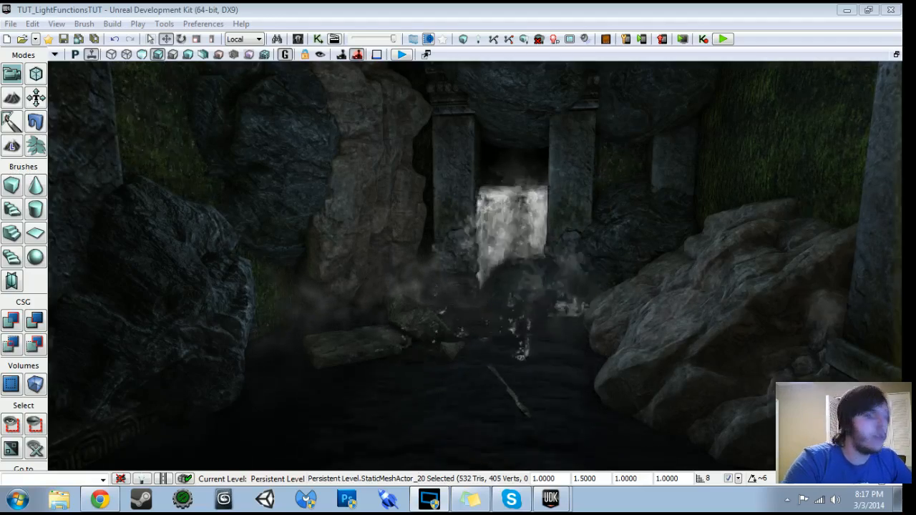
Show the actor icons in the viewport and open the properties of the movable point light near the waterfall
key("g")
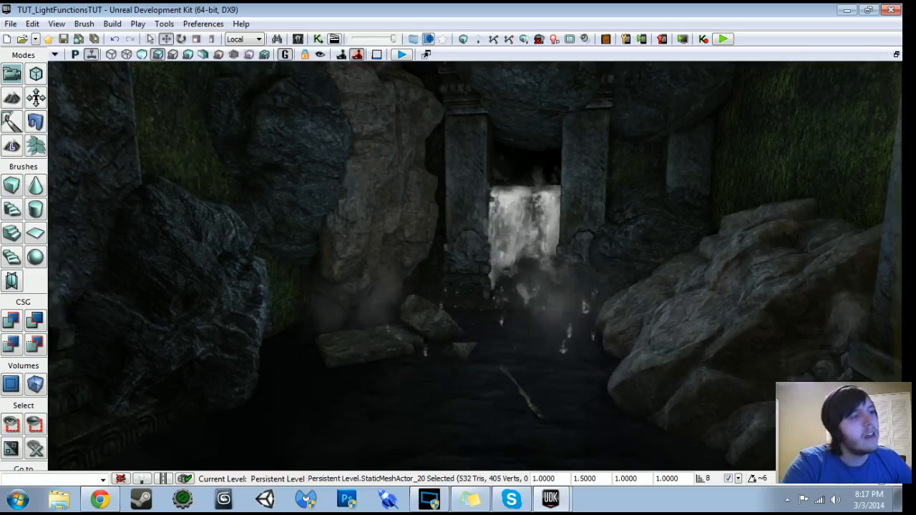
key("g")
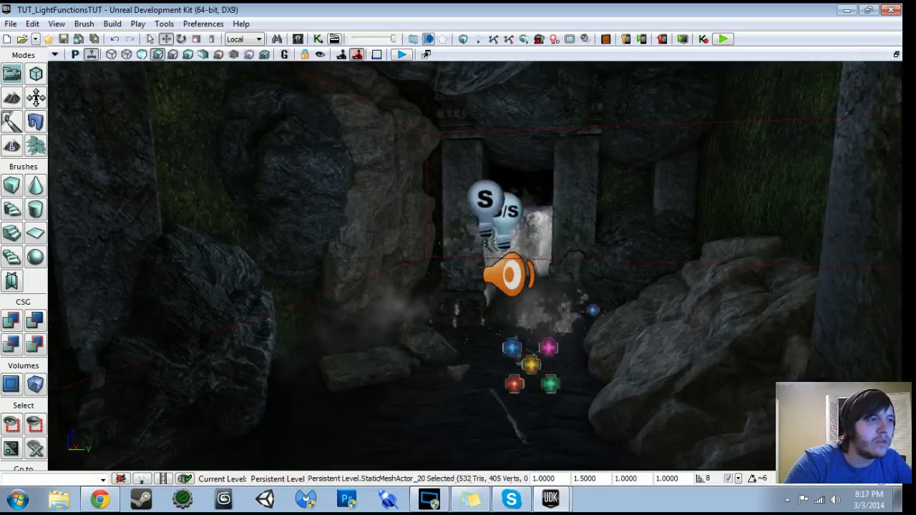
right_click_drag(474, 270, 372, 186)
key("g")
left_click(493, 247)
mouse_move(602, 244)
right_mouse_down()
mouse_move(651, 247)
mouse_move(573, 240)
mouse_move(590, 232)
right_mouse_up()
key("F4")
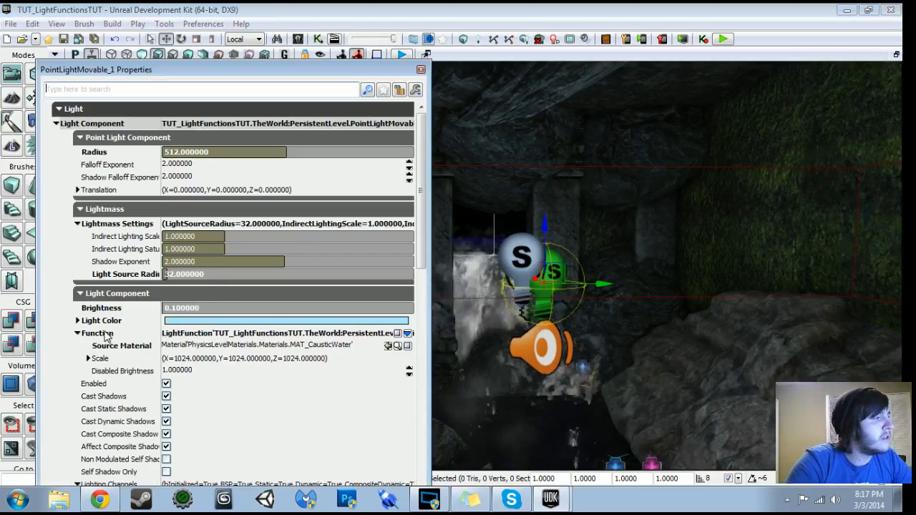
Open the light function's source material MAT_CausticWater and examine the node network feeding its Emissive input
left_click(398, 345)
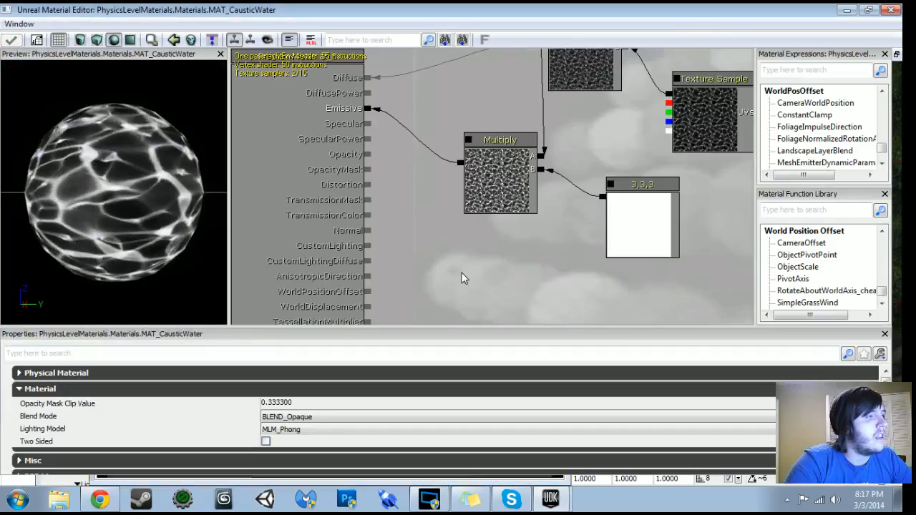
scroll(461, 273, "down", 7)
left_click_drag(461, 273, 290, 296)
scroll(290, 296, "up", 5)
left_click_drag(484, 195, 611, 173)
left_click_drag(539, 188, 698, 121)
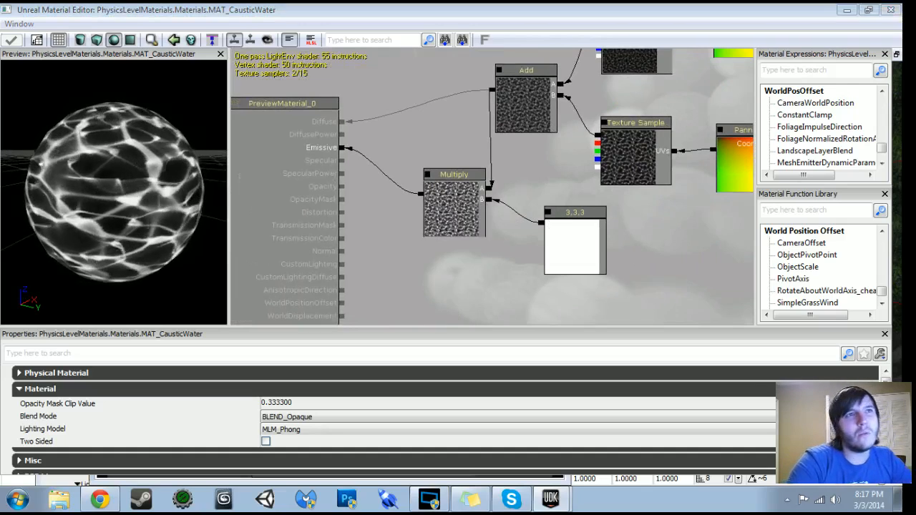
Close the material editor, the content browser and the light's properties, and look over the waterfall scene
left_click(888, 10)
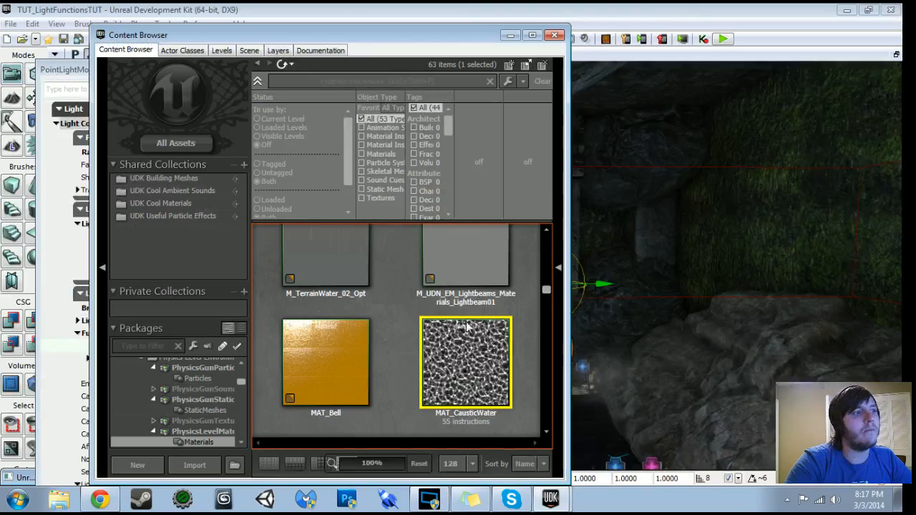
left_click(554, 35)
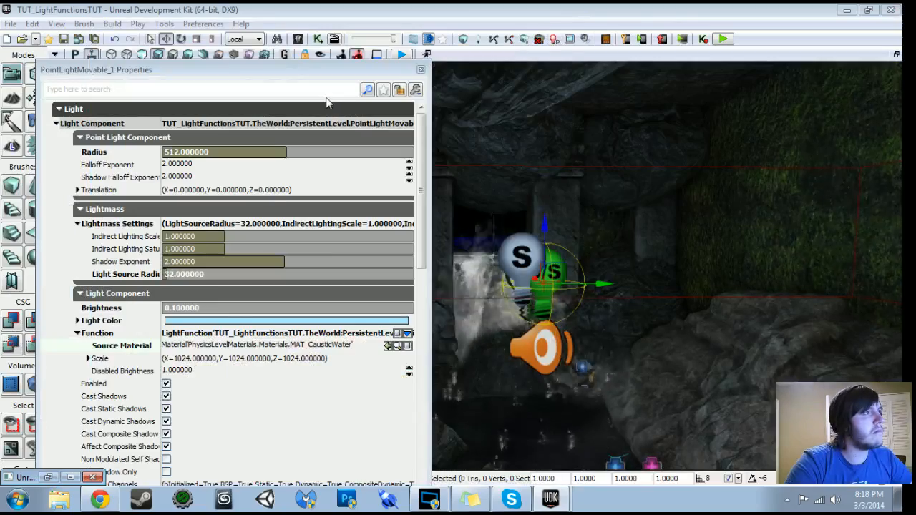
left_click(419, 70)
mouse_move(458, 300)
left_mouse_down()
mouse_move(455, 258)
mouse_move(501, 257)
mouse_move(460, 294)
left_mouse_up()
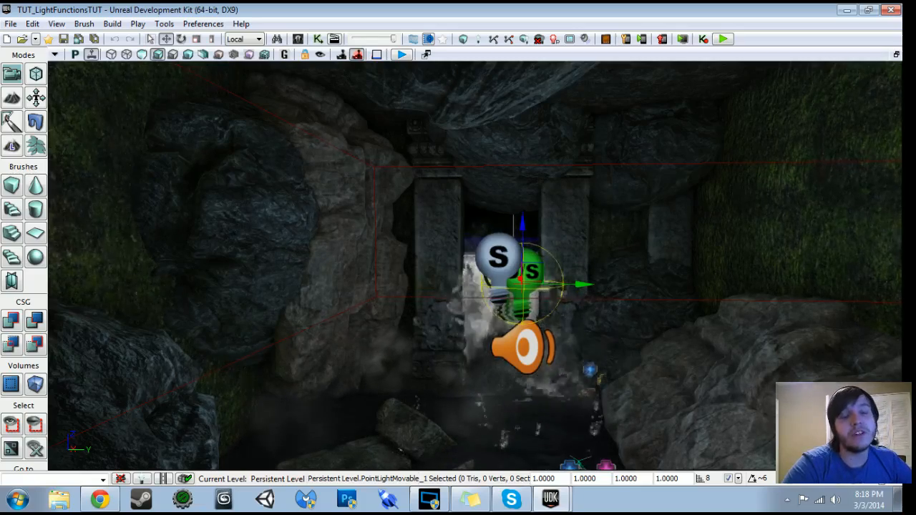
right_click_drag(475, 266, 381, 267)
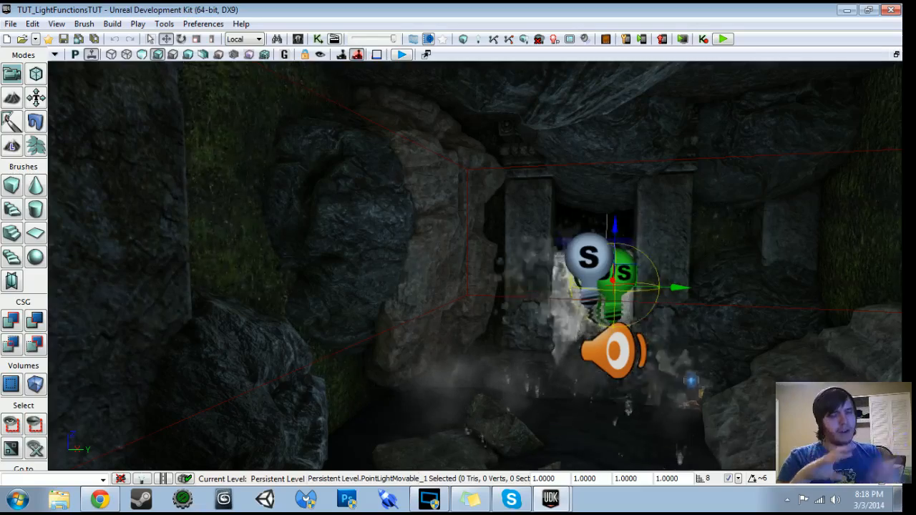
right_click_drag(474, 266, 580, 259)
left_click_drag(475, 266, 438, 232)
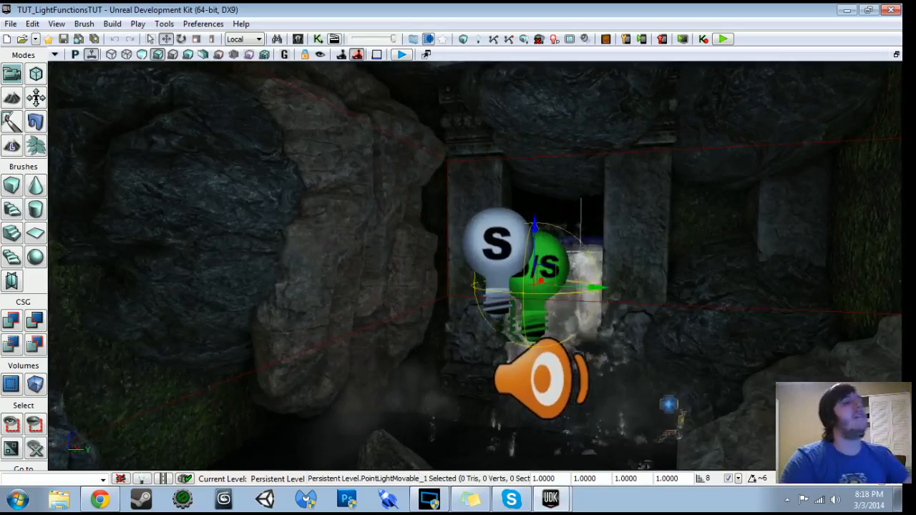
Set the waterfall point light's Brightness to 10 and view the caustic pattern on the surrounding walls
left_click_drag(475, 266, 501, 304)
key("F4")
left_click_drag(474, 267, 442, 272)
left_click(240, 309)
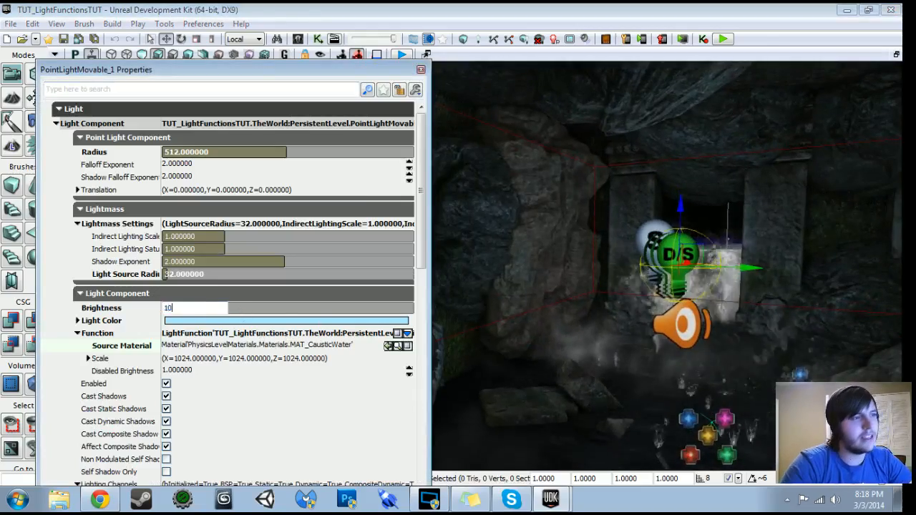
key("Return")
left_click_drag(475, 301, 451, 301)
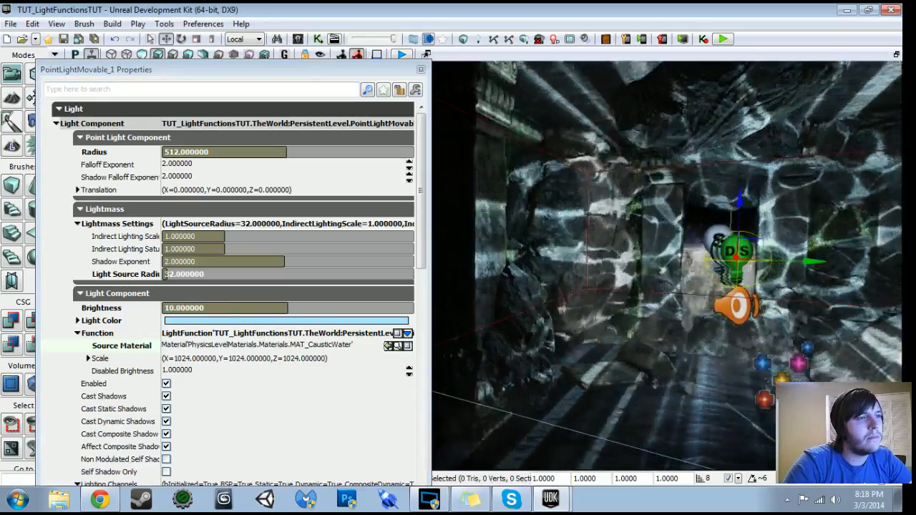
Raise the waterfall point light's Brightness to 100
left_click(272, 309)
type("100")
key("Return")
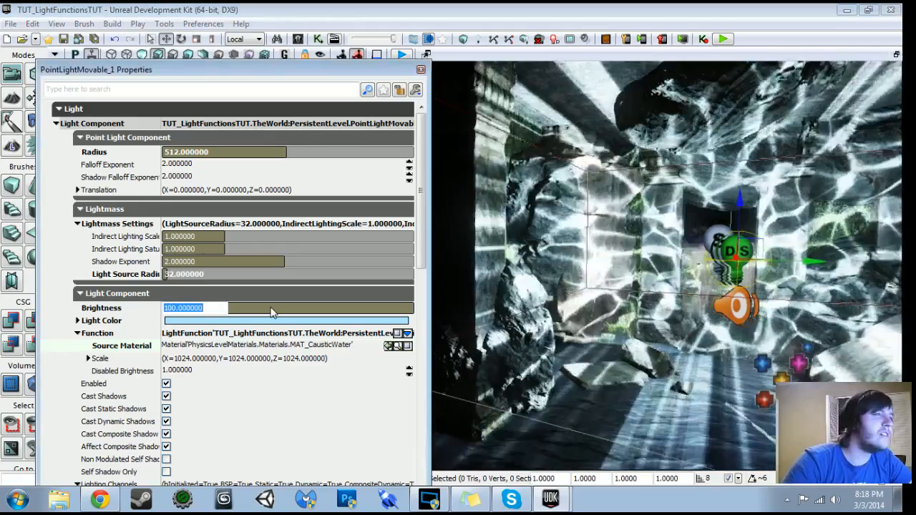
Set the waterfall point light's Brightness to 0.15 and close its properties
type(".1")
key("Return")
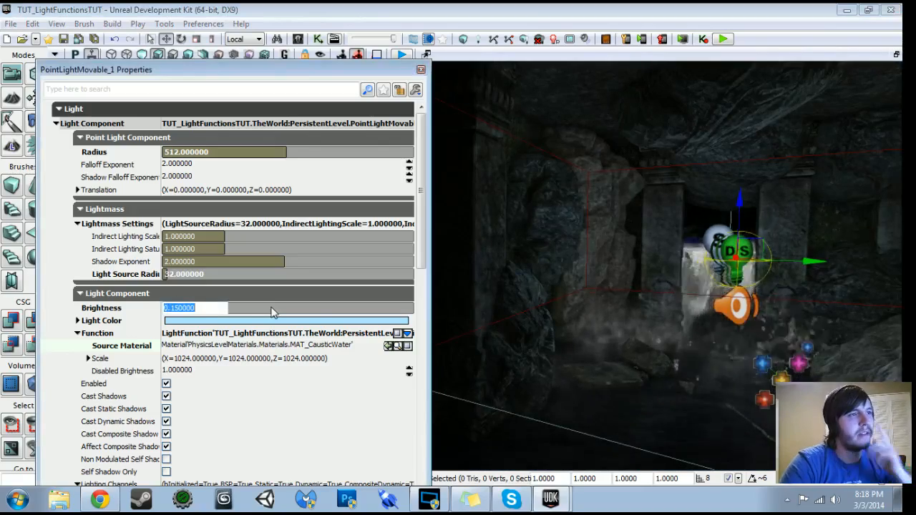
left_click(421, 69)
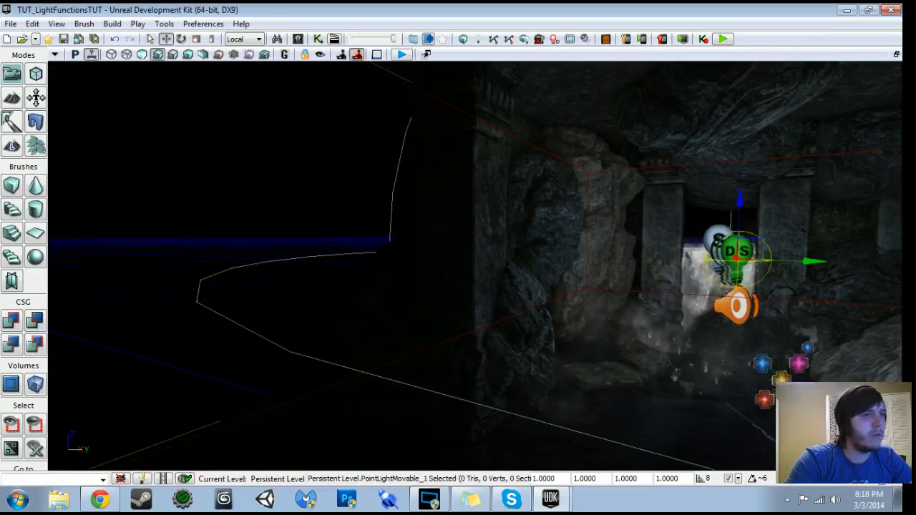
Go to the fire scene, select the orange movable point light above the flames and open its properties
left_click_drag(429, 286, 608, 264)
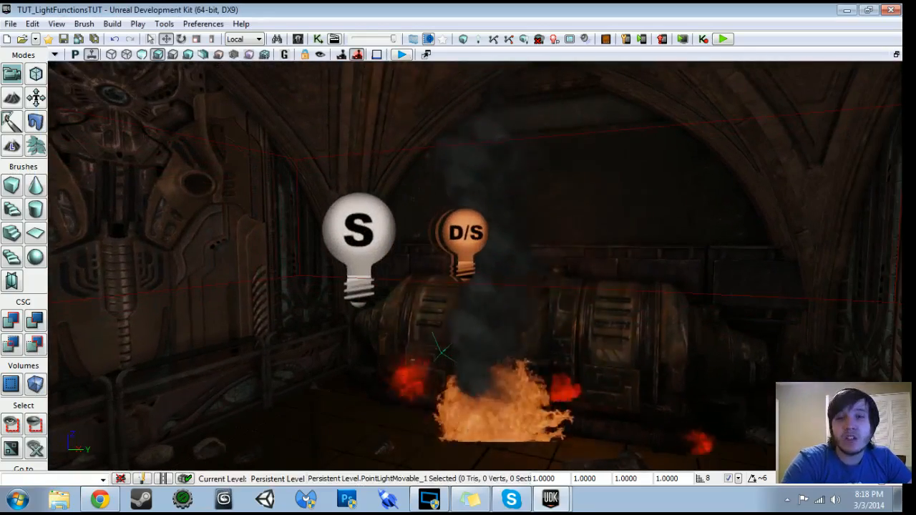
left_click(465, 236)
left_click_drag(465, 236, 457, 279)
right_click_drag(457, 279, 400, 300)
key("F4")
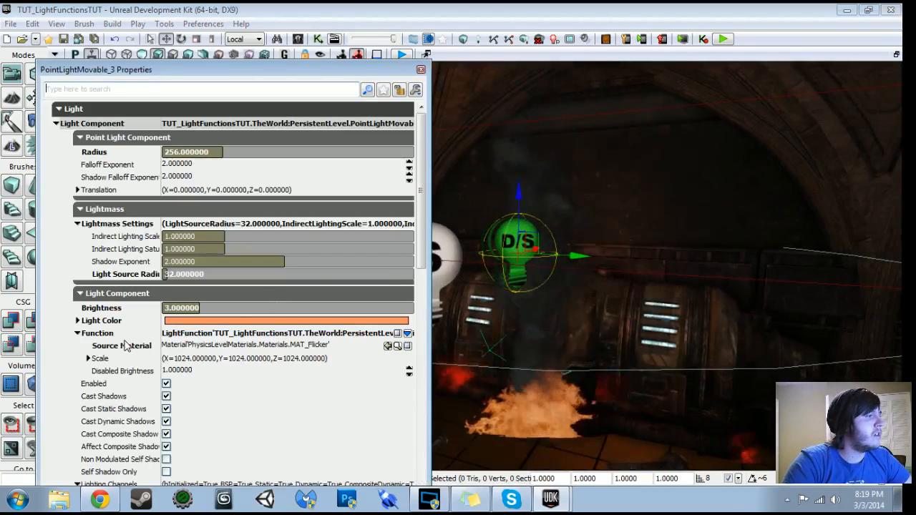
Open the fire light's function material MAT_Flicker in a maximized material editor and inspect its Time node
left_click(397, 346)
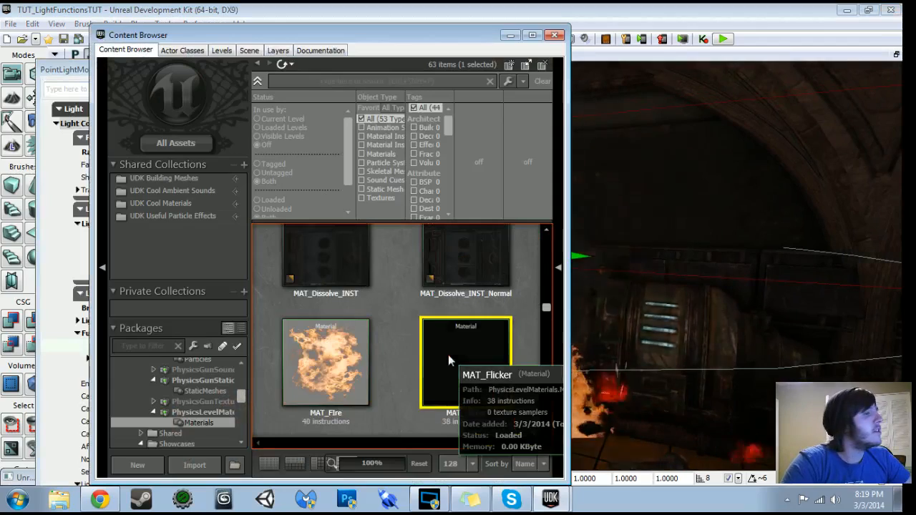
left_click(554, 35)
left_click(421, 70)
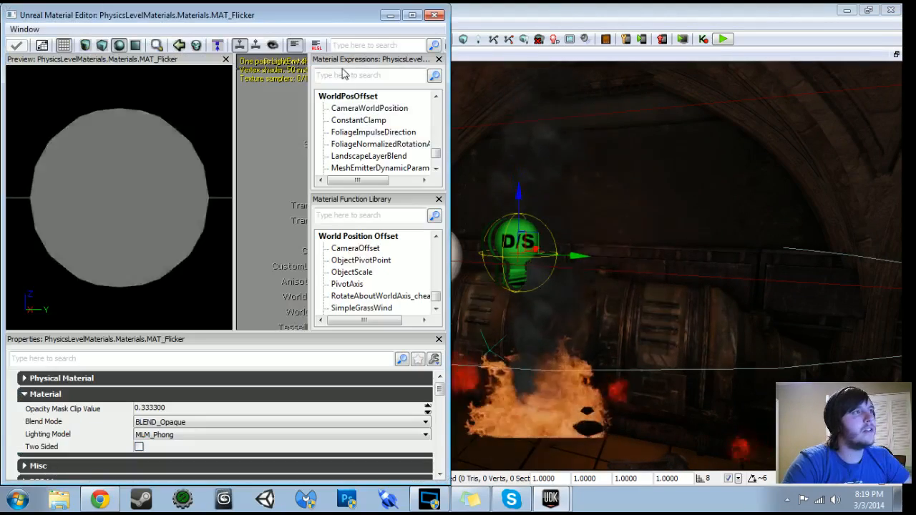
left_click(412, 14)
left_click_drag(489, 226, 288, 286)
scroll(287, 286, "up", 5)
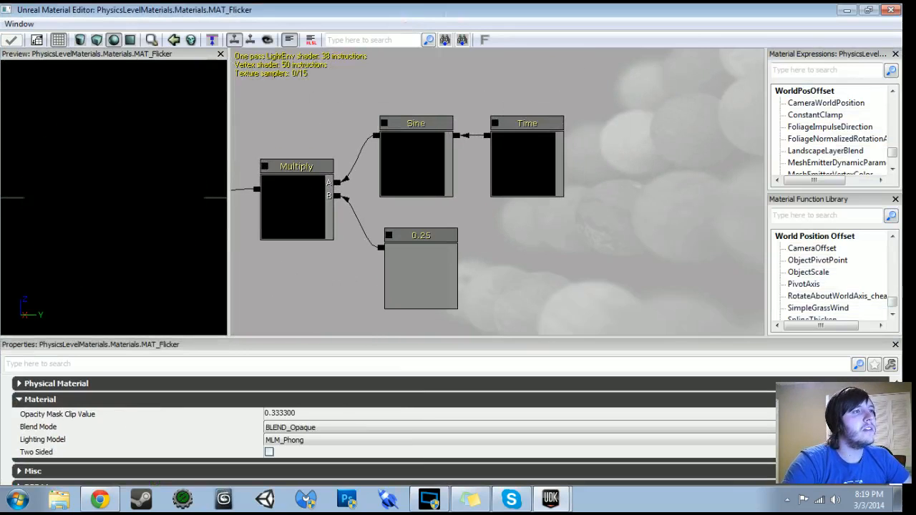
left_click(499, 172)
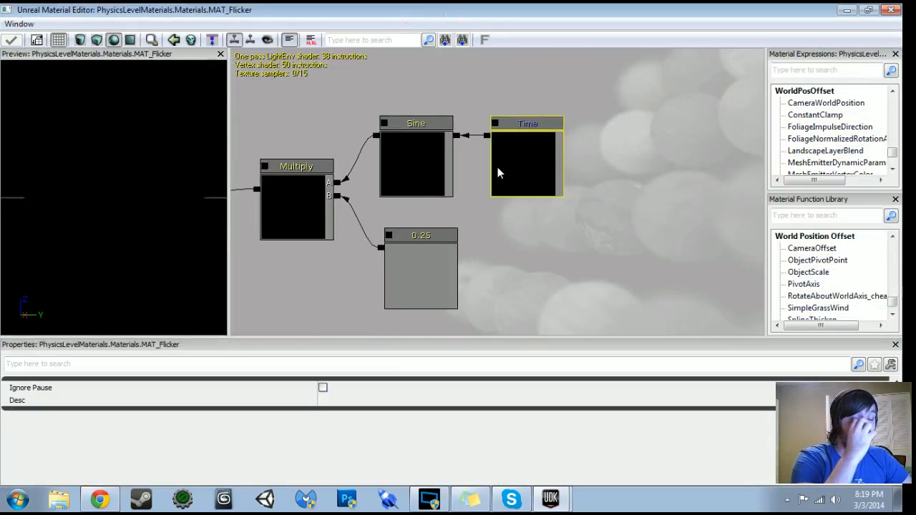
Set the Sine node's Period to 5 and check the slower pulse in the material preview
left_click(409, 152)
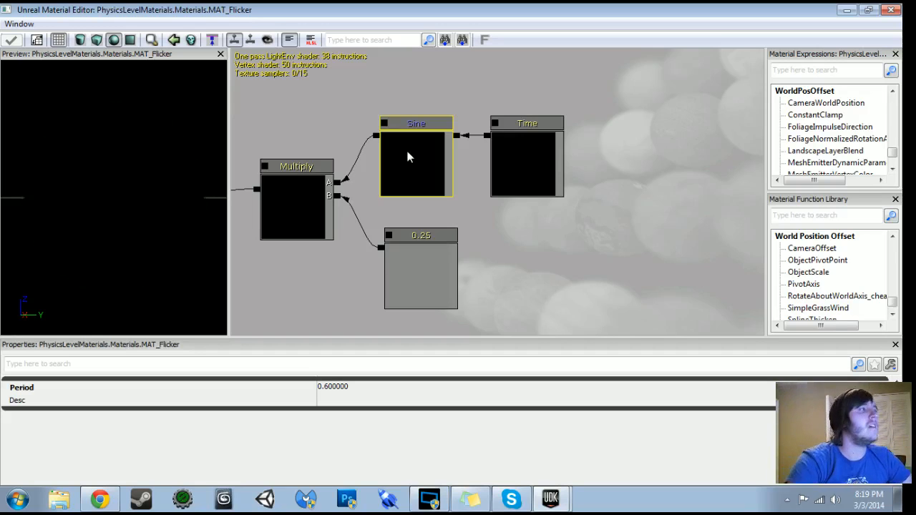
left_click(365, 388)
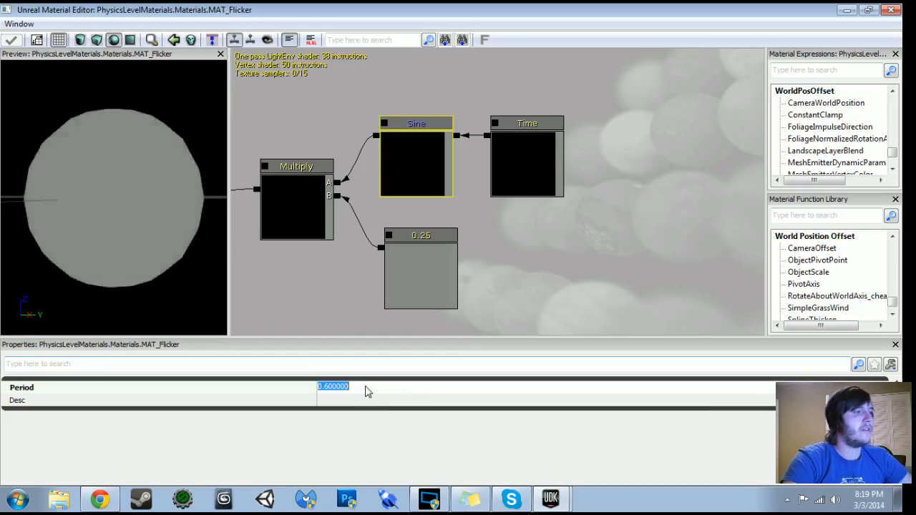
type("5")
key("Return")
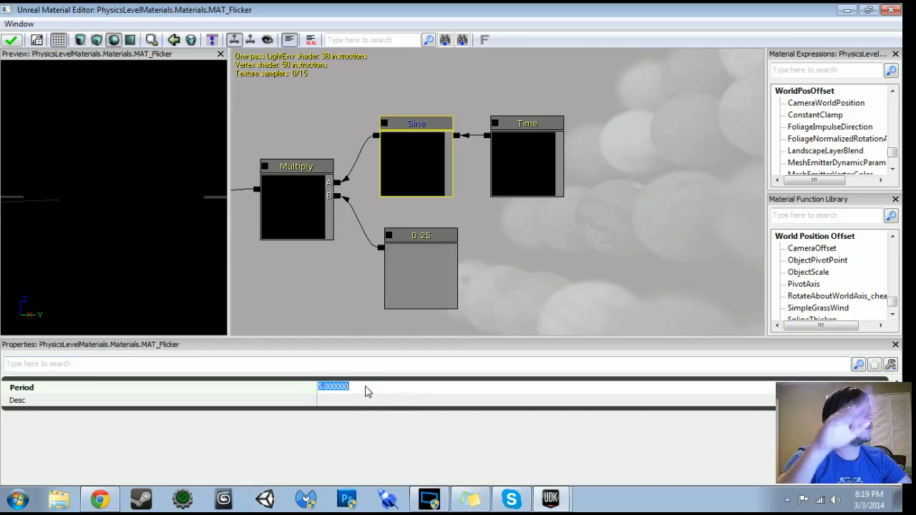
left_click_drag(136, 191, 133, 224)
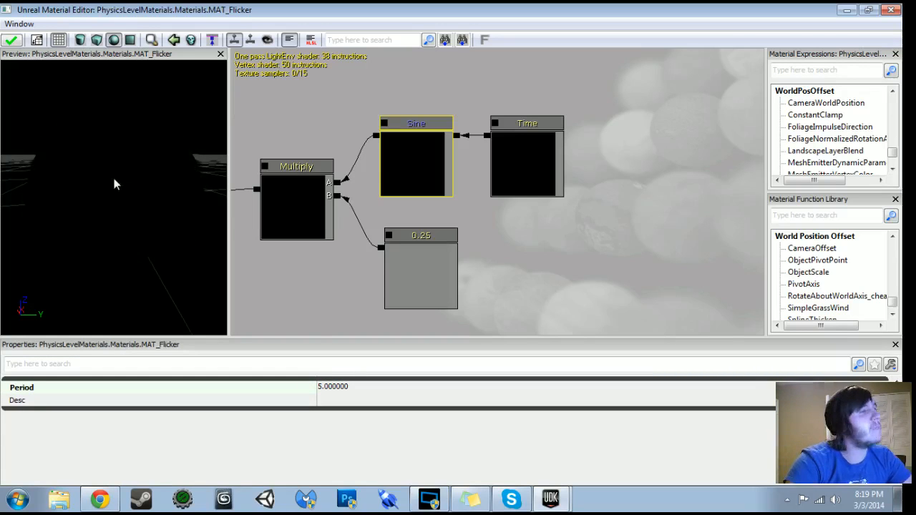
Try a Period of 0.1 on the Sine node and restore it to 0.6
left_click(408, 286)
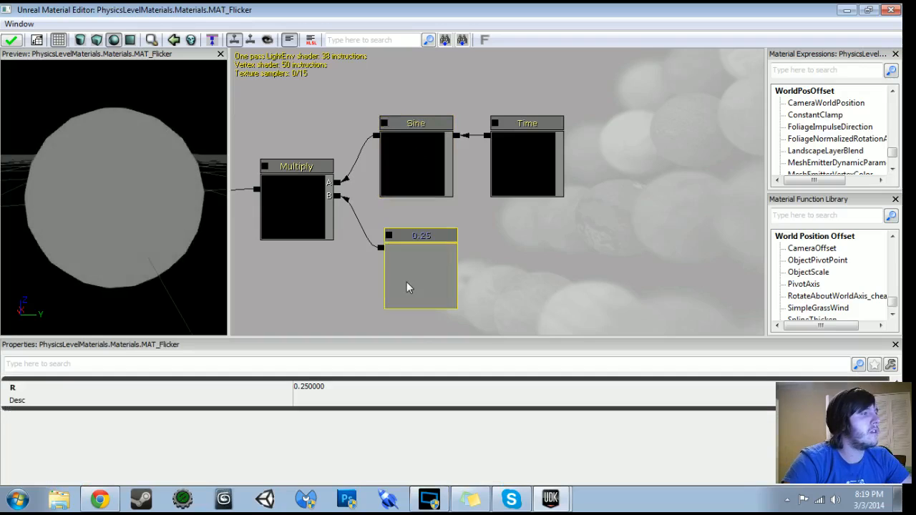
left_click(425, 151)
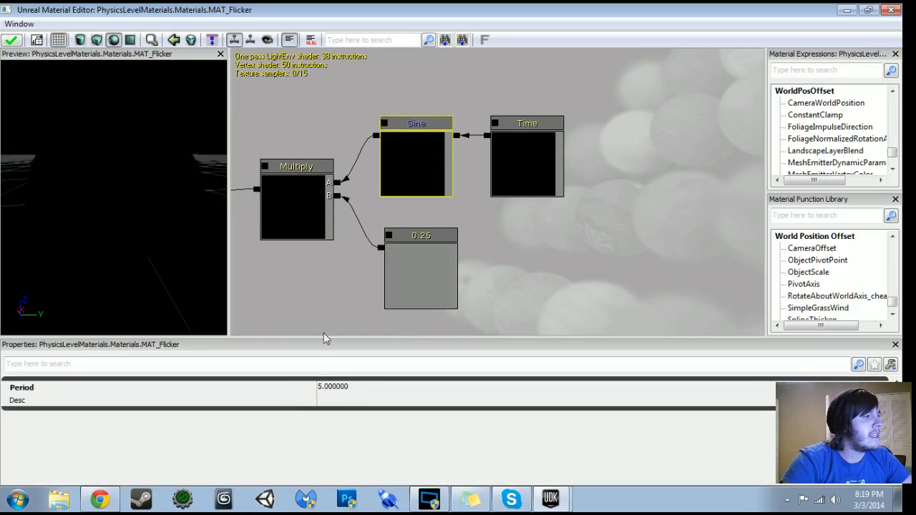
left_click(341, 392)
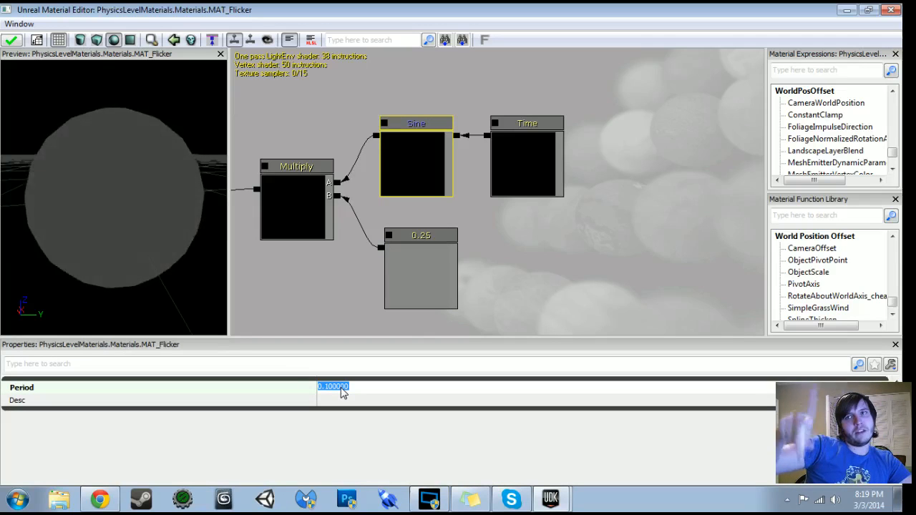
type("0.6")
key("Return")
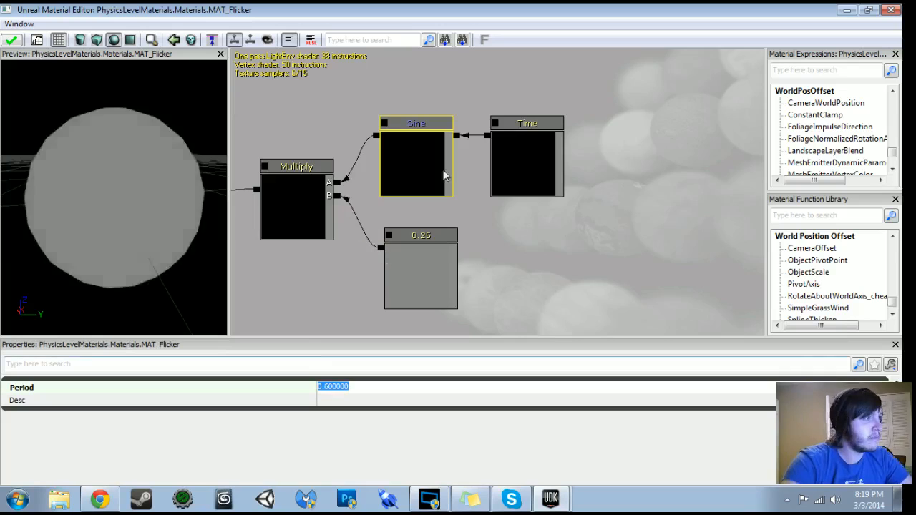
Try a value of 0.1 for the constant feeding the Multiply node and restore it to 0.25
left_click_drag(488, 233, 618, 226)
left_click(547, 234)
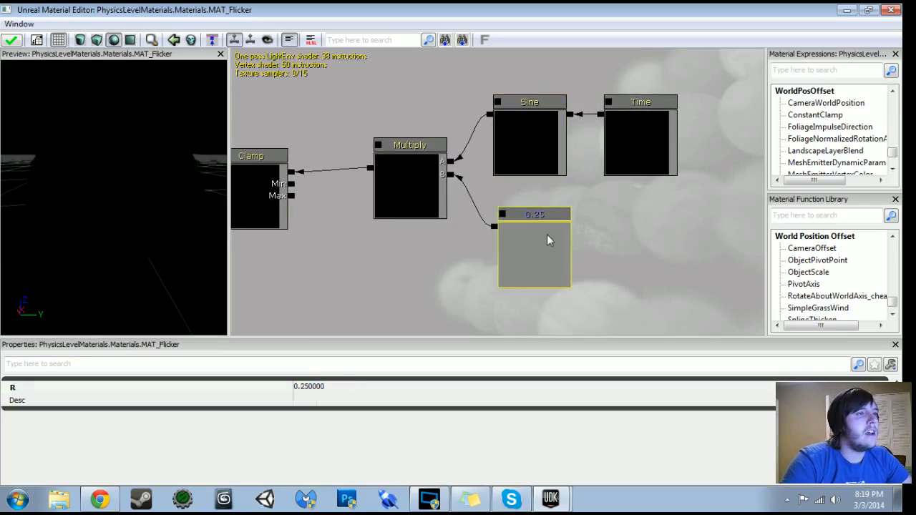
left_click_drag(457, 255, 335, 246)
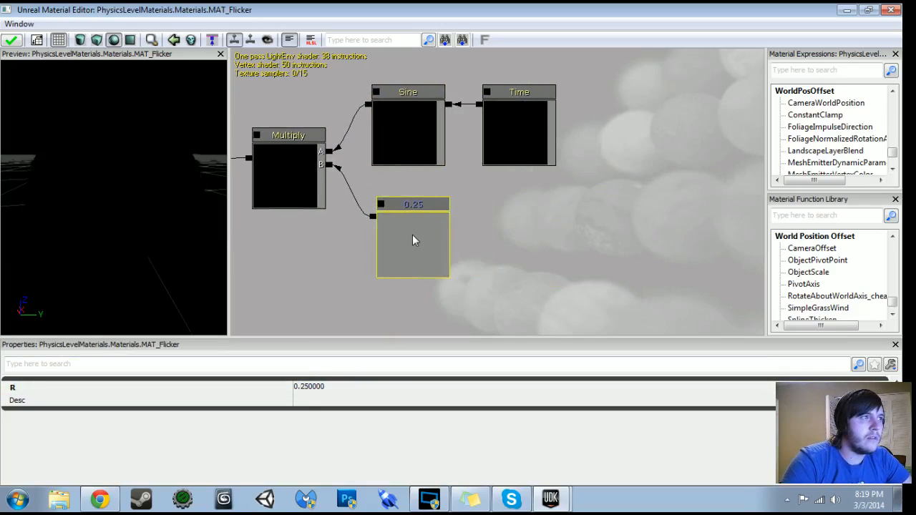
left_click(330, 386)
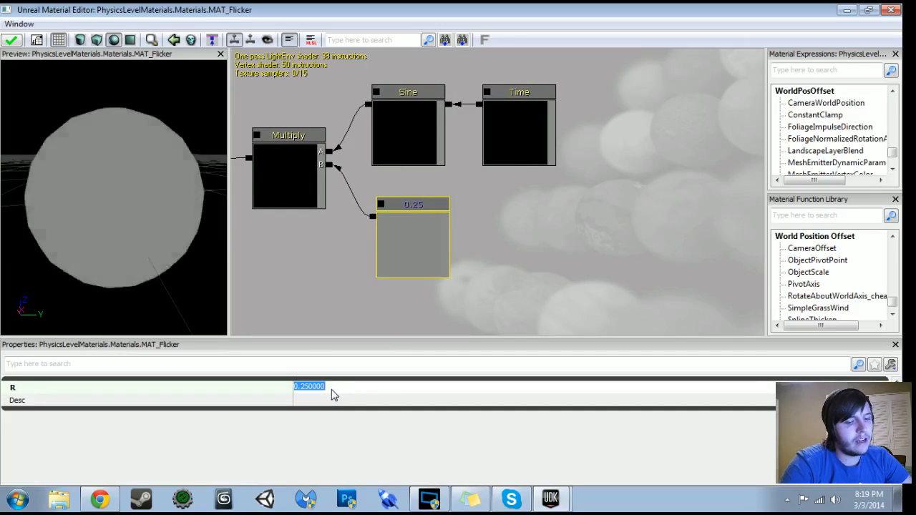
key("Return")
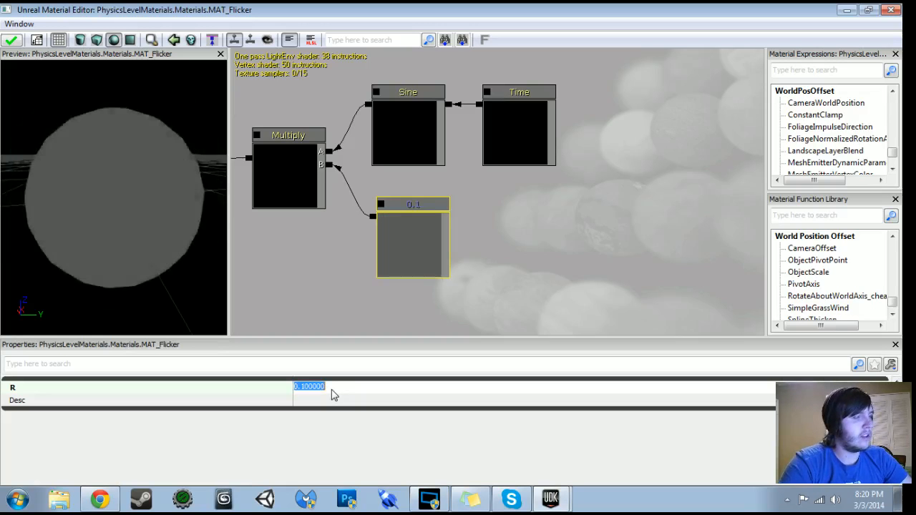
key("Return")
Examine the Clamp node between the Multiply node and the material's Emissive input
left_click_drag(325, 251, 558, 244)
left_click(463, 204)
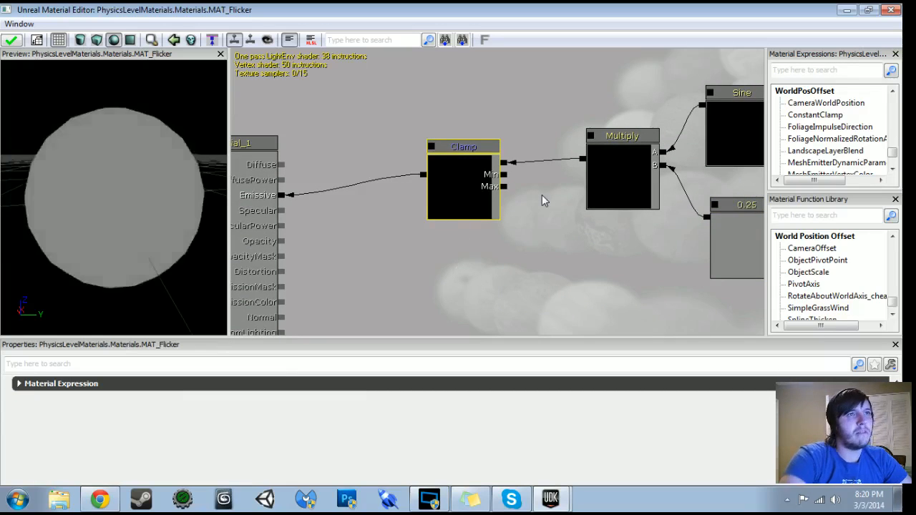
left_click_drag(389, 223, 506, 183)
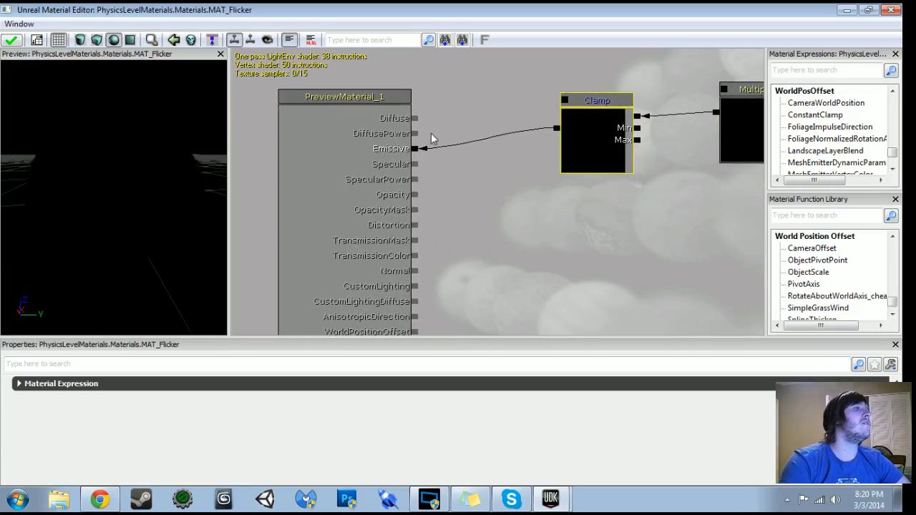
Filter the MAT_Flicker material's own properties by "fun" to check the Used As Light Function option
left_click_drag(411, 251, 431, 231)
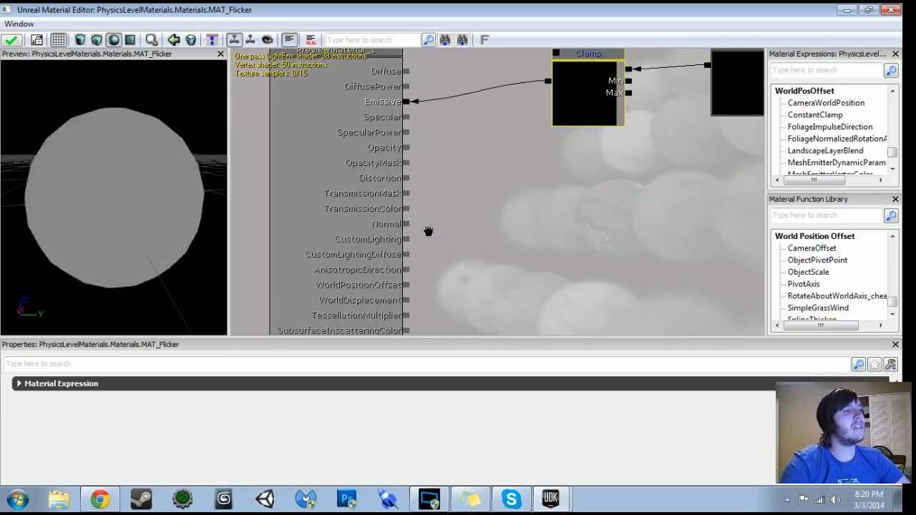
left_click_drag(435, 133, 420, 215)
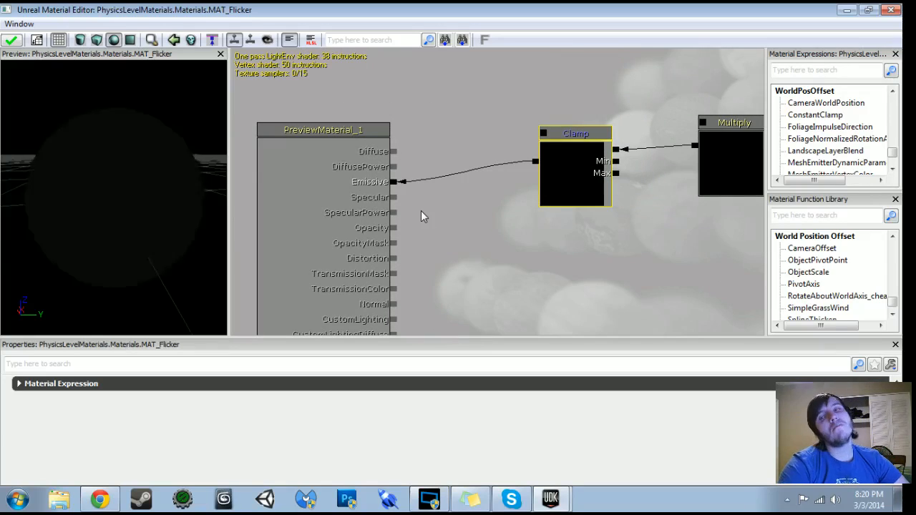
left_click(334, 258)
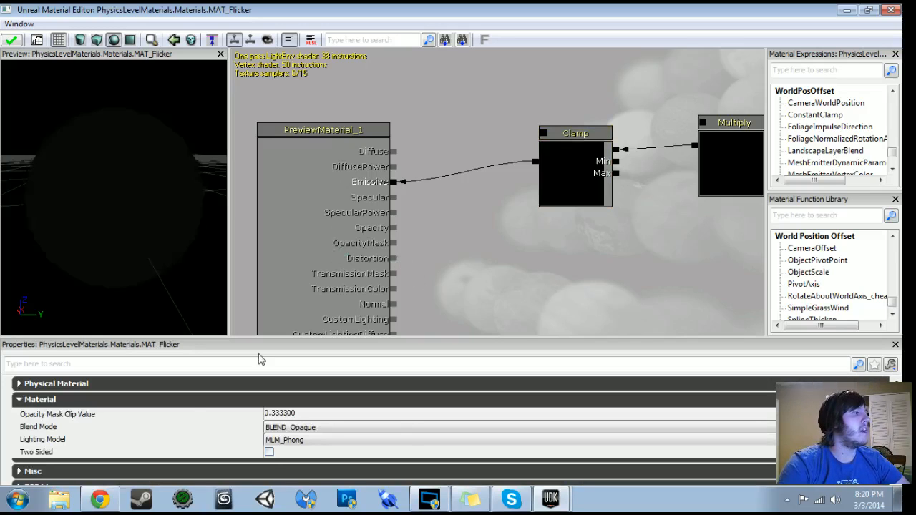
left_click_drag(430, 283, 516, 188)
scroll(458, 222, "down", 5)
scroll(504, 161, "up", 3)
left_click(553, 143)
left_click(380, 140)
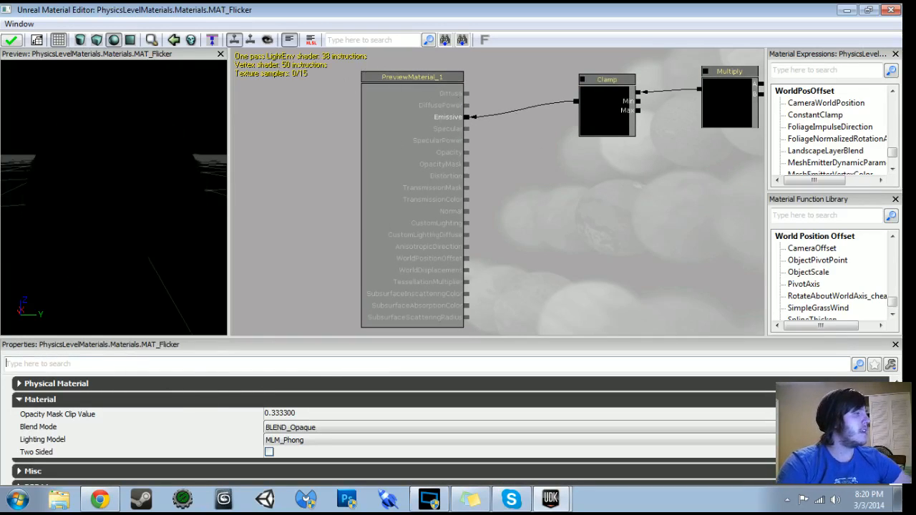
type("fun")
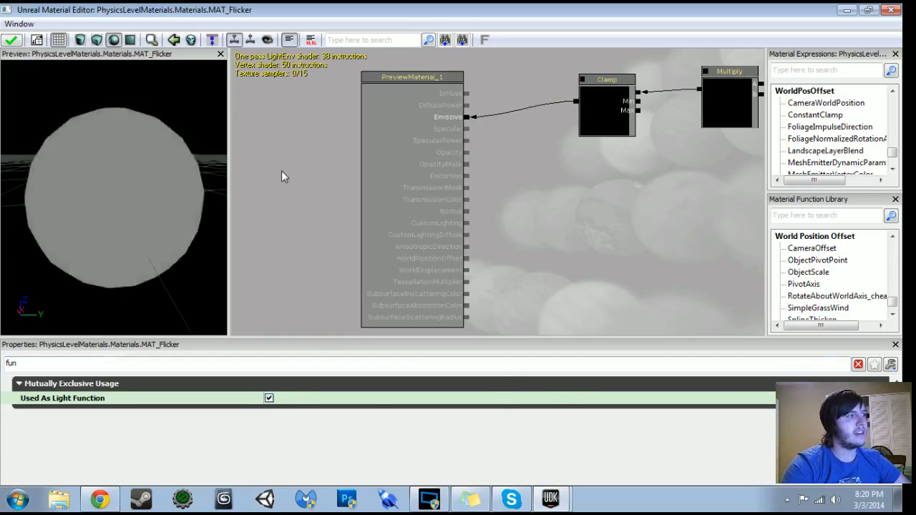
Apply the MAT_Flicker material and put its editor away to return to the level
left_click_drag(655, 162, 466, 276)
left_click(11, 40)
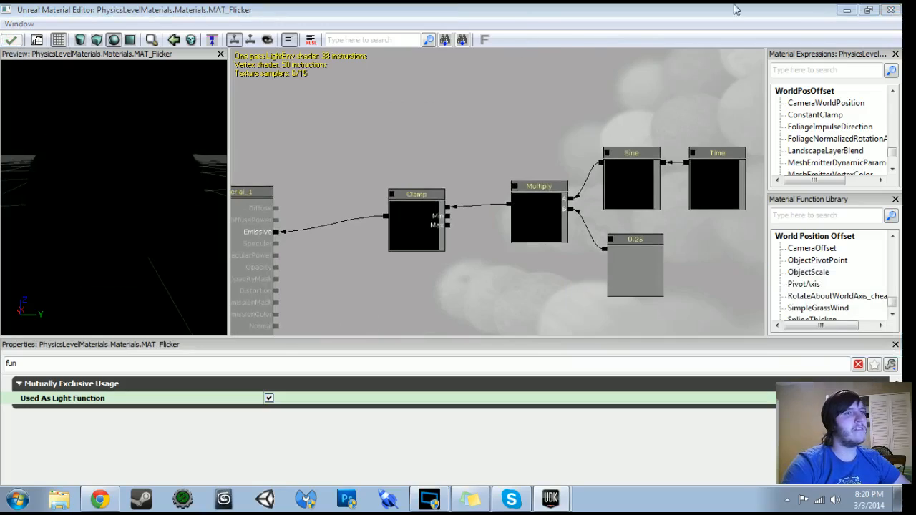
left_click(852, 8)
Inspect the Light Color and light function of the movable point light above the fire, keeping its color
left_click_drag(314, 266, 336, 157)
key("g")
key("g")
left_click_drag(314, 265, 315, 329)
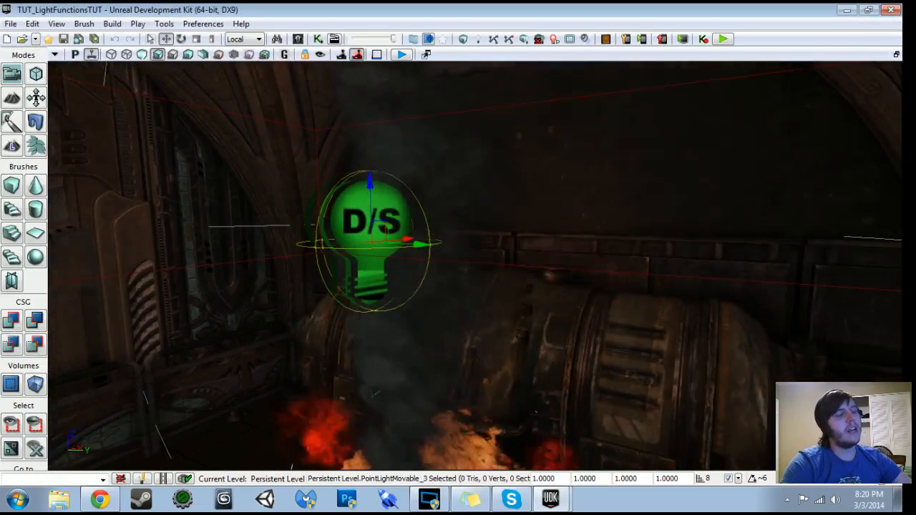
double_click(368, 222)
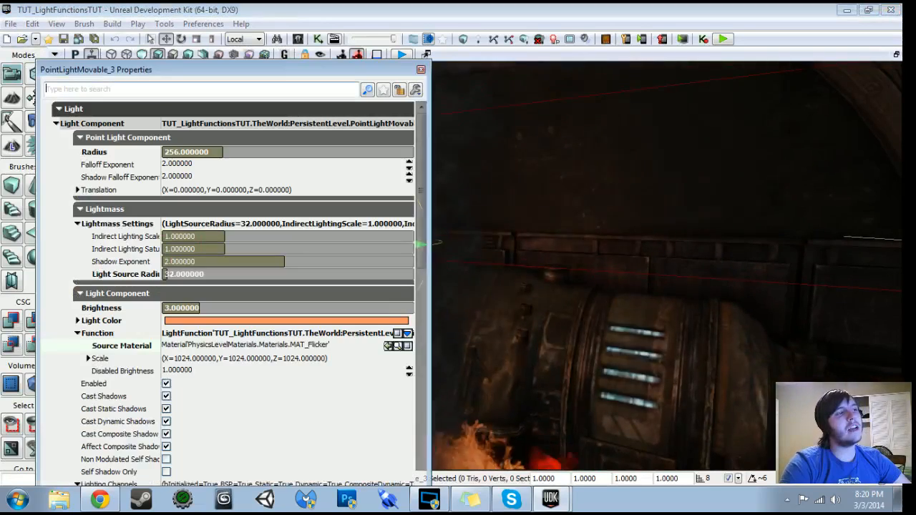
left_click(232, 321)
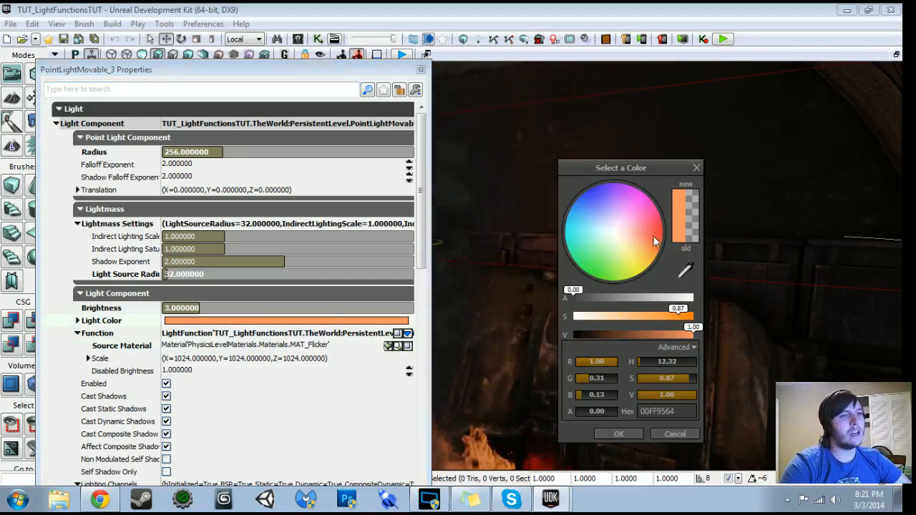
left_click(616, 434)
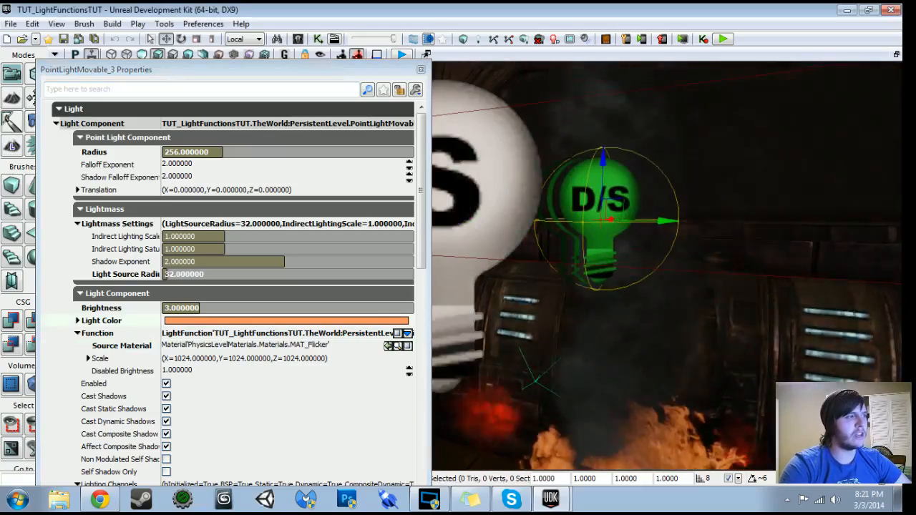
left_click(421, 69)
Try an orange Light Color on the caustic water point light by the waterfall, then cancel the color choice
left_click_drag(457, 258, 558, 214)
left_click(563, 209)
left_click_drag(458, 257, 401, 300)
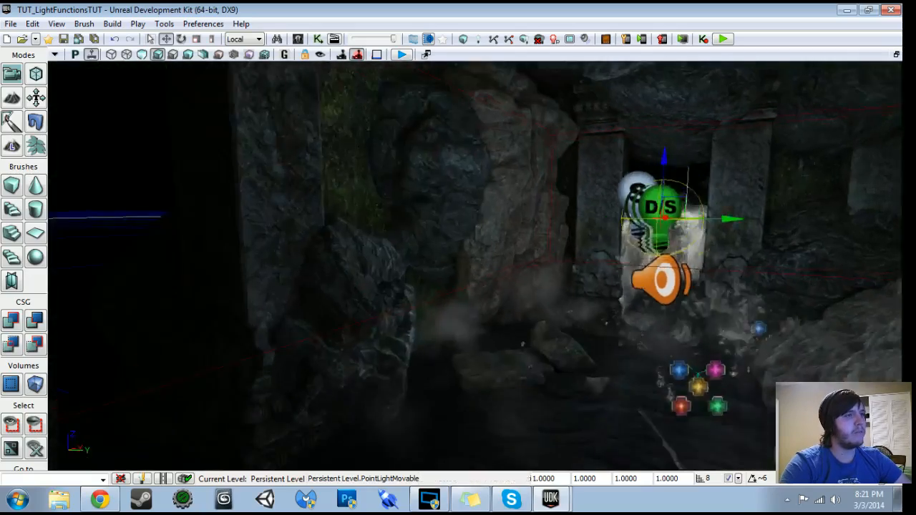
right_click_drag(400, 301, 458, 279)
key("F4")
left_click(190, 321)
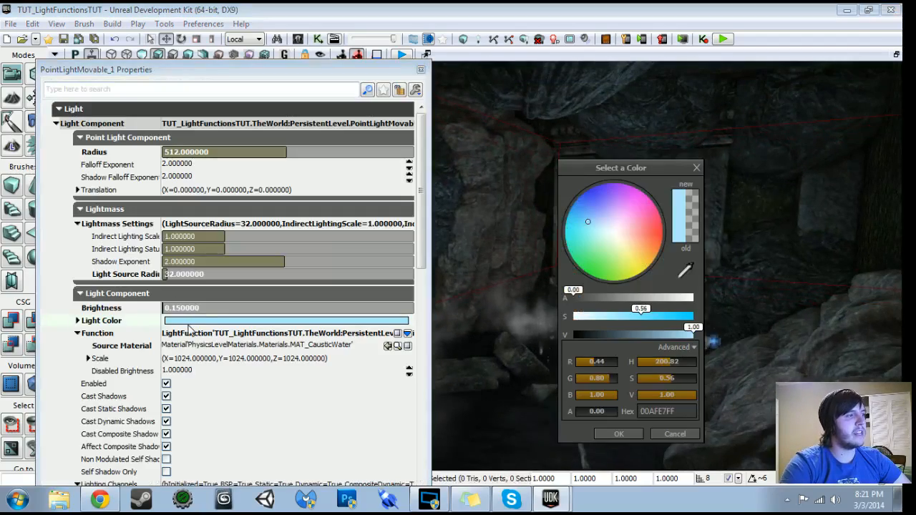
left_click(658, 248)
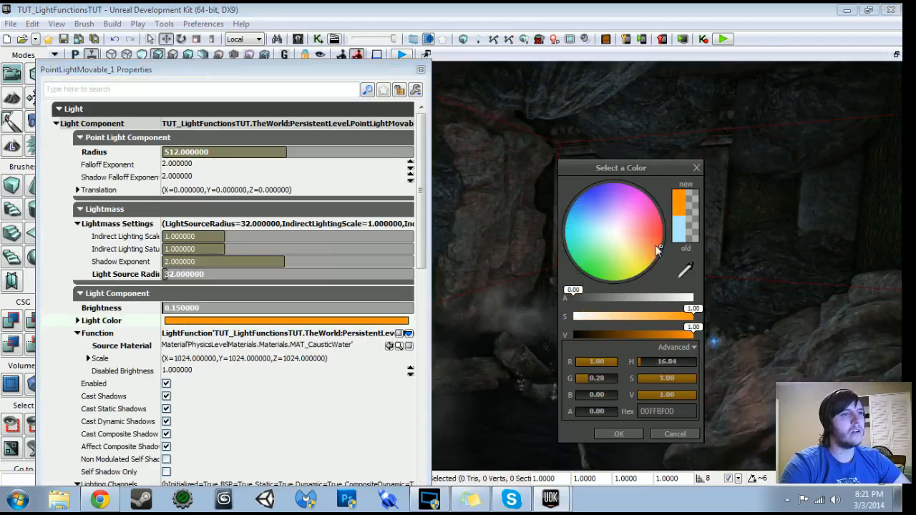
left_click_drag(656, 247, 647, 195)
left_click(674, 432)
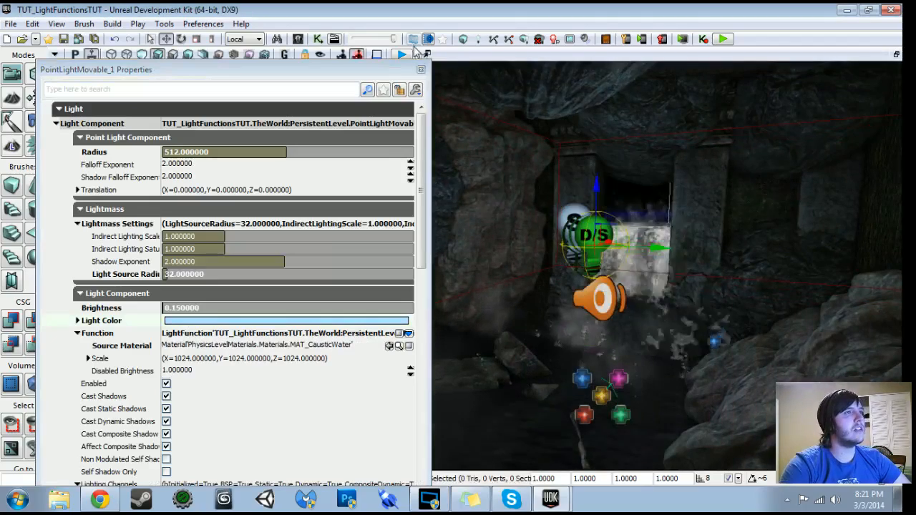
left_click(420, 69)
Delete the existing point lights from the waterfall and fire scenes and display the level unlit
left_click_drag(591, 200, 501, 179)
key("Delete")
left_click_drag(501, 271, 658, 265)
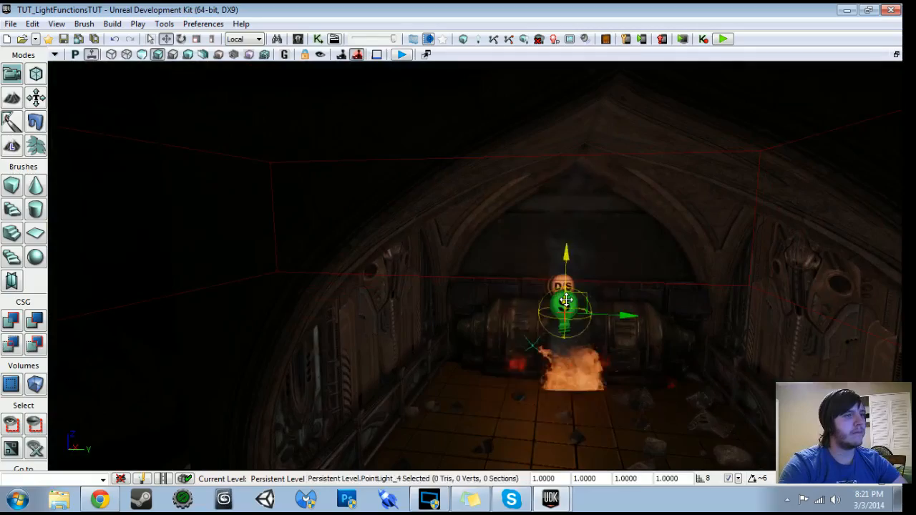
key("alt+3")
left_click_drag(532, 286, 350, 301)
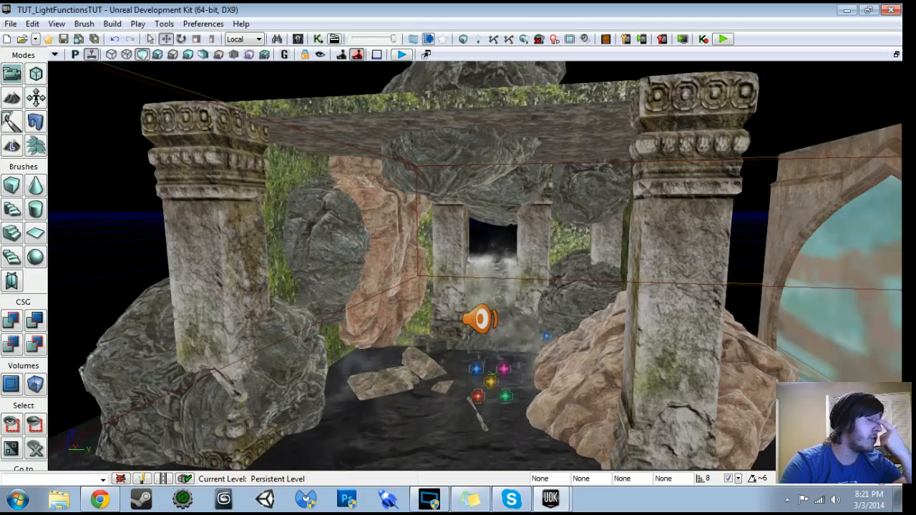
Place a new point light above the water near the waterfall and display the level lit
left_click_drag(475, 286, 475, 209)
right_click_drag(475, 265, 475, 329)
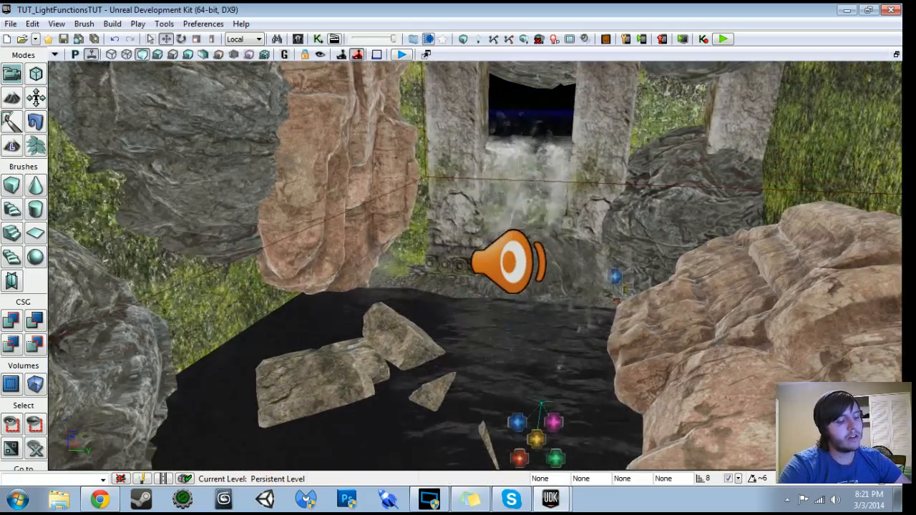
mouse_move(475, 265)
left_mouse_down()
mouse_move(470, 254)
mouse_move(466, 272)
left_mouse_up()
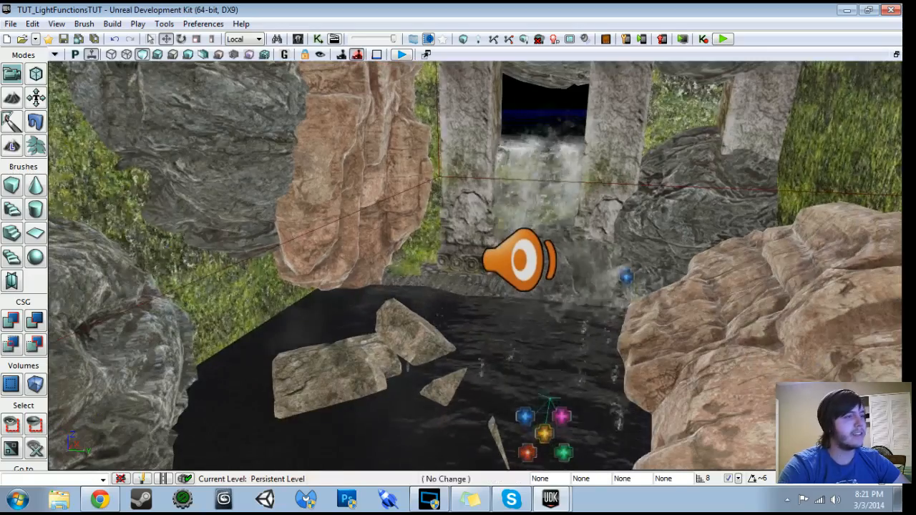
left_click(472, 345)
left_click_drag(472, 344, 472, 110)
right_click_drag(472, 109, 508, 68)
mouse_move(475, 266)
left_mouse_down()
mouse_move(481, 336)
mouse_move(471, 264)
left_mouse_up()
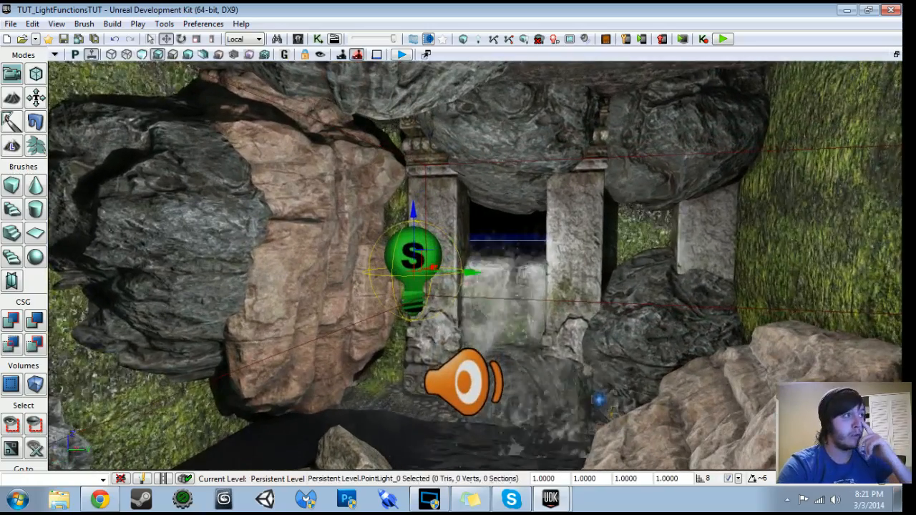
left_click_drag(472, 263, 461, 264)
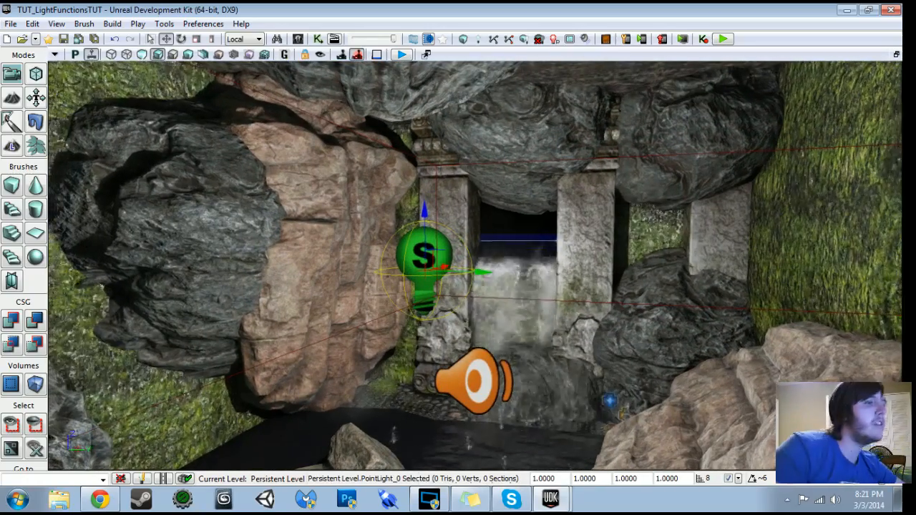
middle_click_drag(548, 306, 548, 328)
left_click_drag(548, 327, 548, 306)
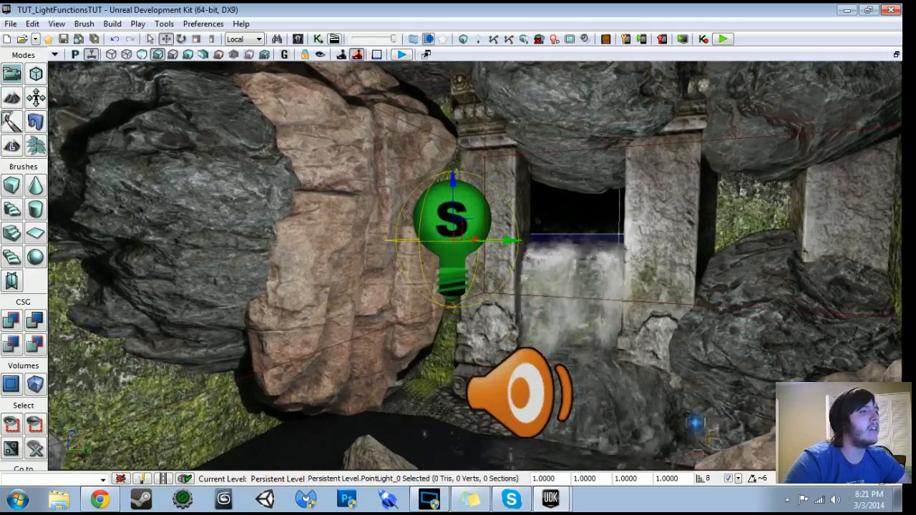
Convert the new point light by the waterfall to a PointLightMovable
right_click(441, 227)
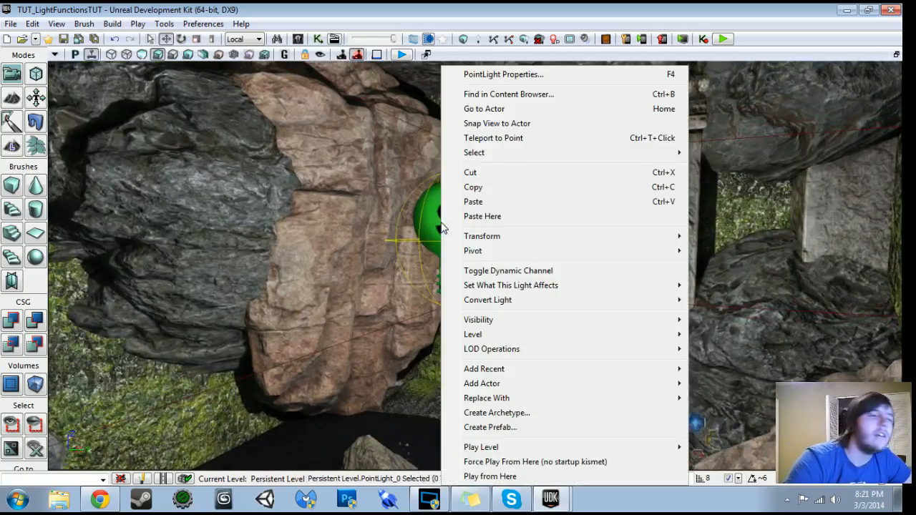
mouse_move(485, 304)
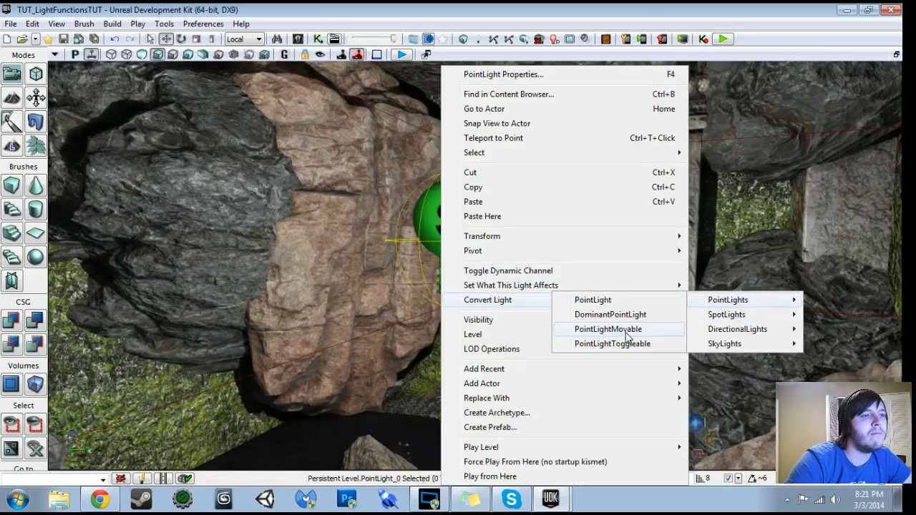
left_click(608, 329)
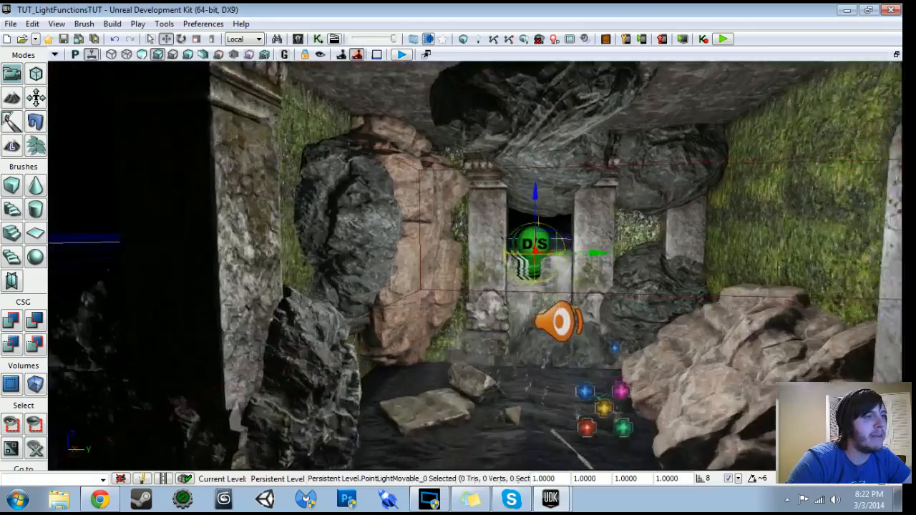
left_click_drag(458, 286, 465, 208)
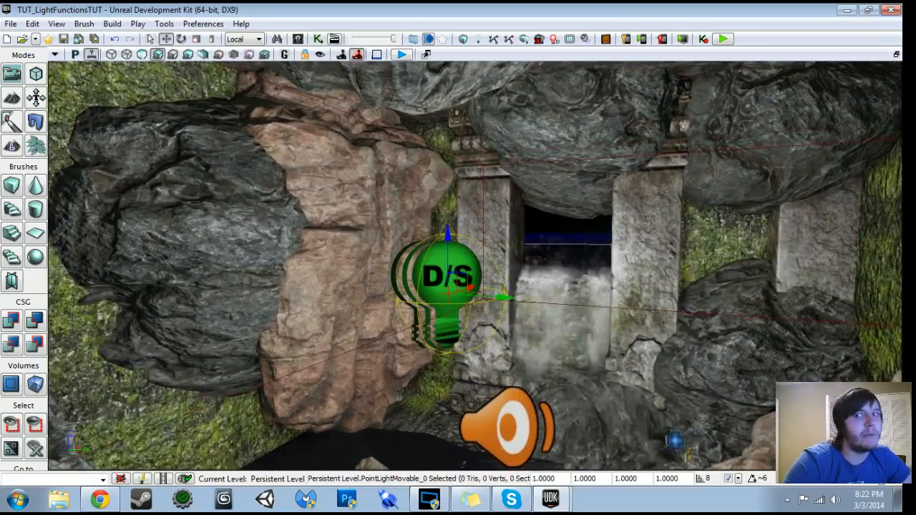
Add a LightFunction to the Function property of the movable point light
key("F4")
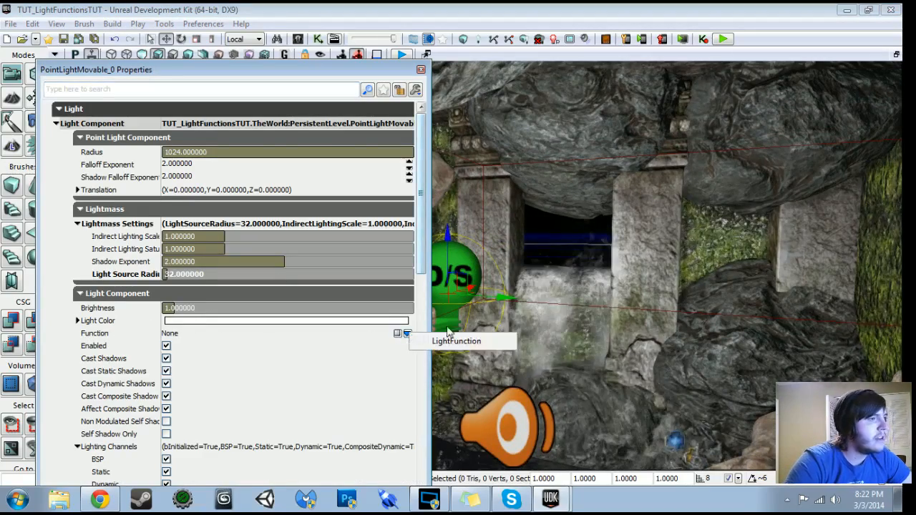
left_click(465, 341)
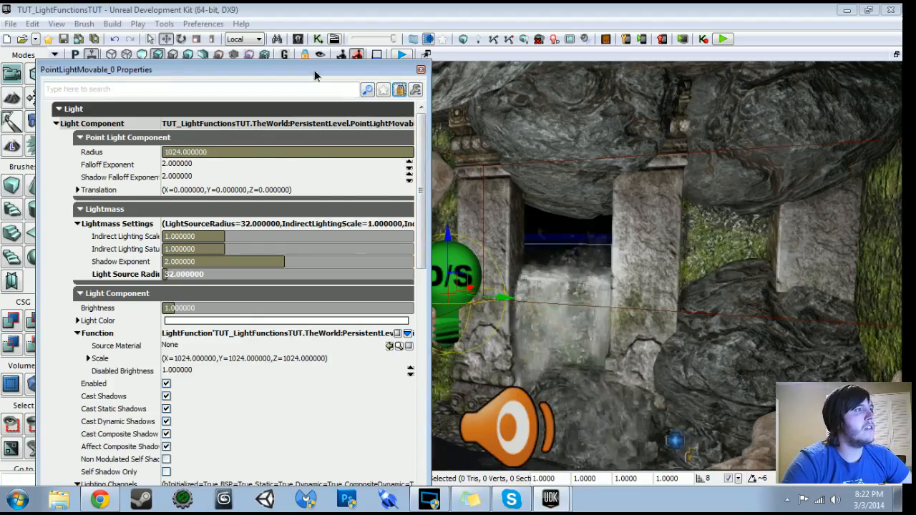
left_click_drag(314, 70, 782, 82)
Search all UDKGame assets for "caustic" and assign MAT_CausticWater as the light function's Source Material
left_click(298, 42)
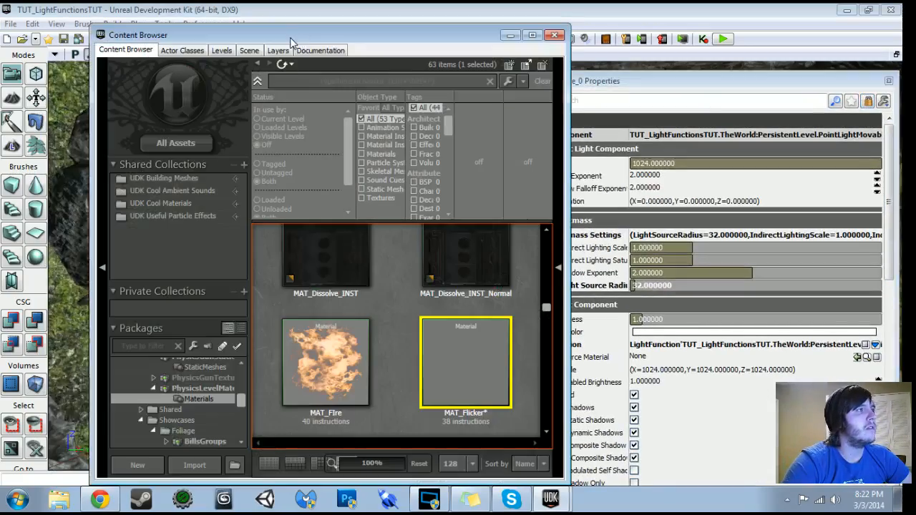
scroll(212, 419, "up", 5)
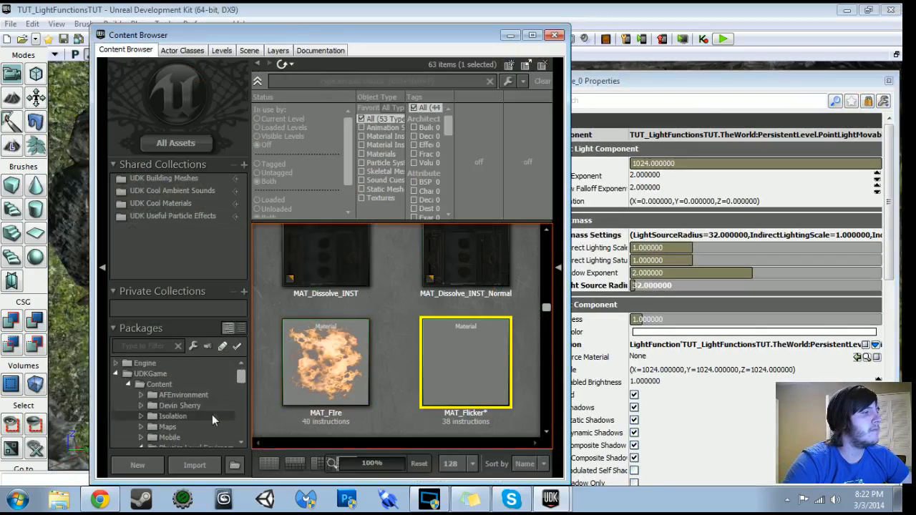
left_click(152, 374)
type("caustic")
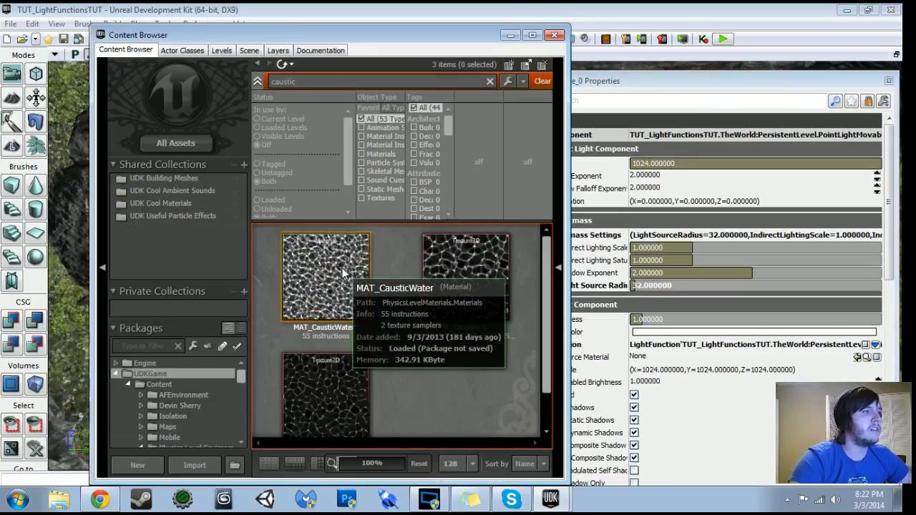
left_click(342, 268)
left_click(554, 35)
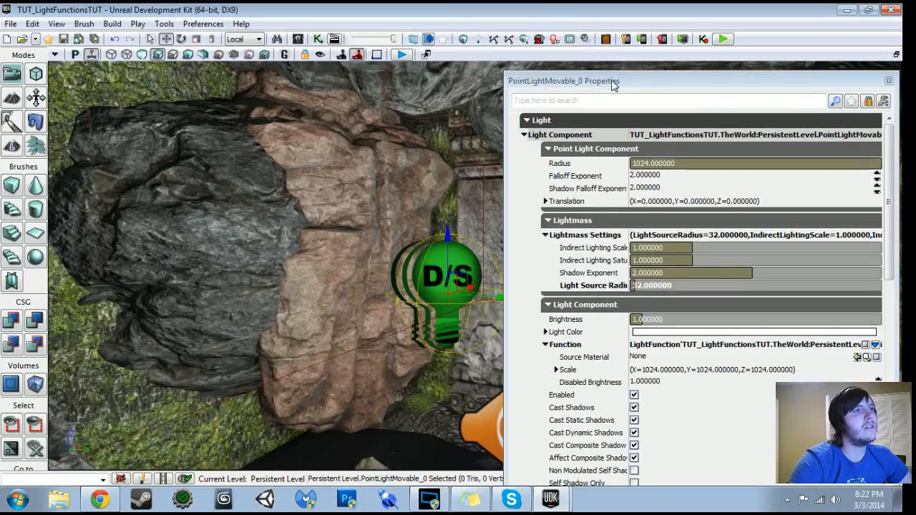
left_click_drag(643, 81, 453, 35)
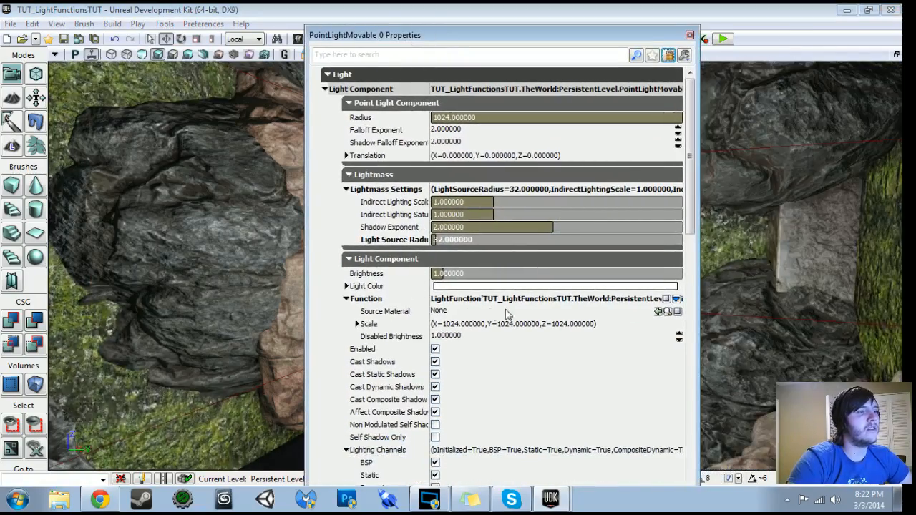
left_click(657, 312)
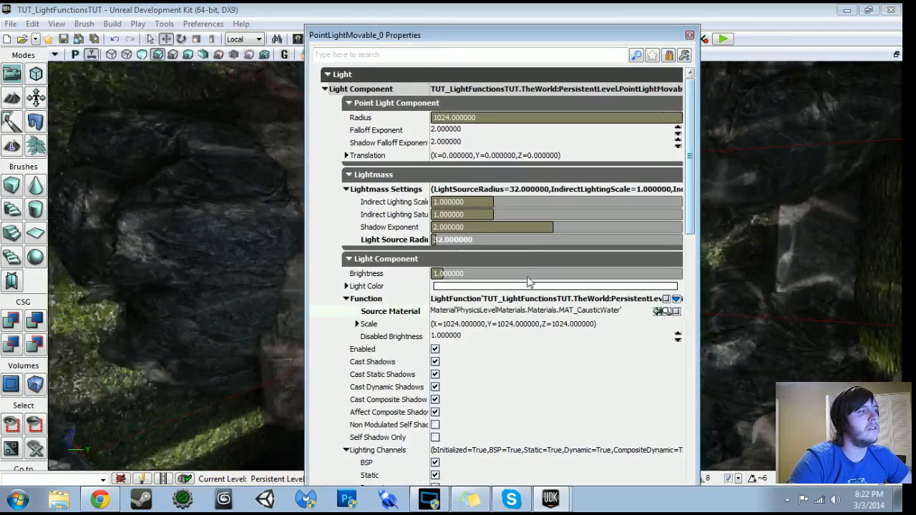
Set the radius of the movable point light by the waterfall to 512
left_click_drag(607, 40, 255, 220)
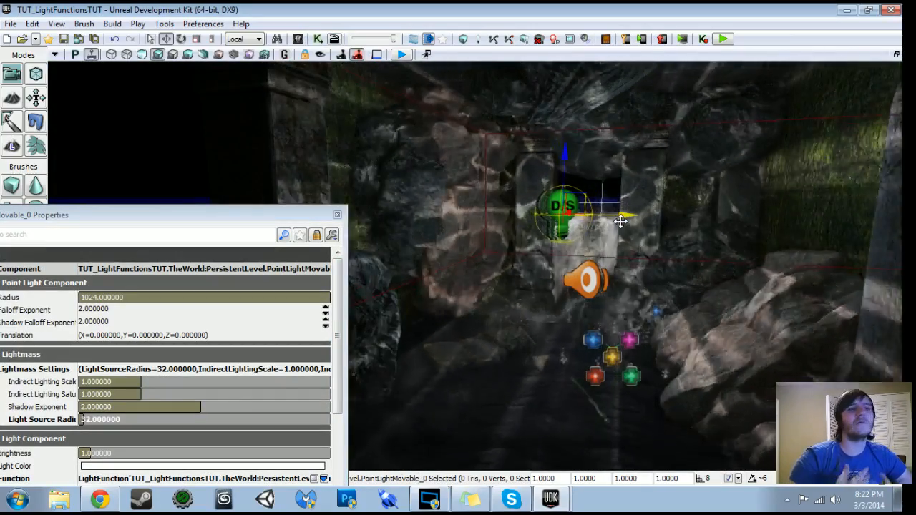
left_click_drag(164, 214, 247, 132)
left_click_drag(486, 236, 472, 202)
left_click(190, 215)
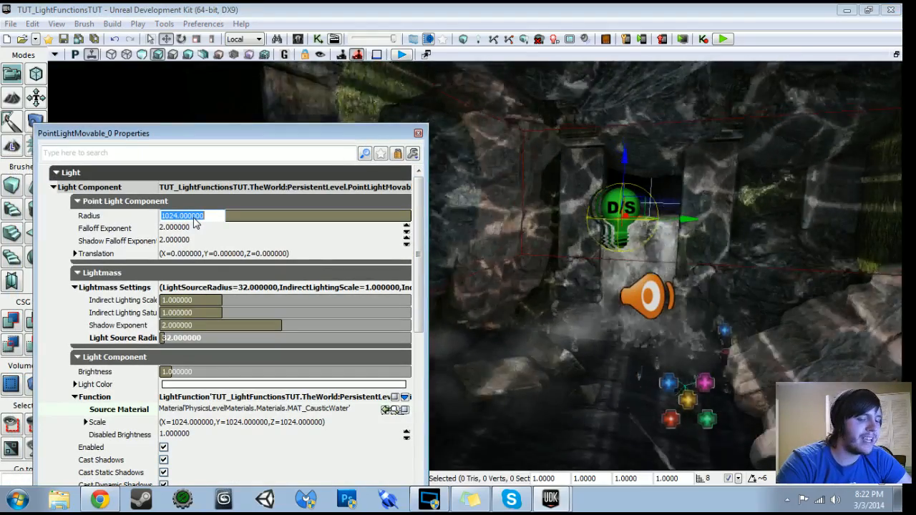
type("512")
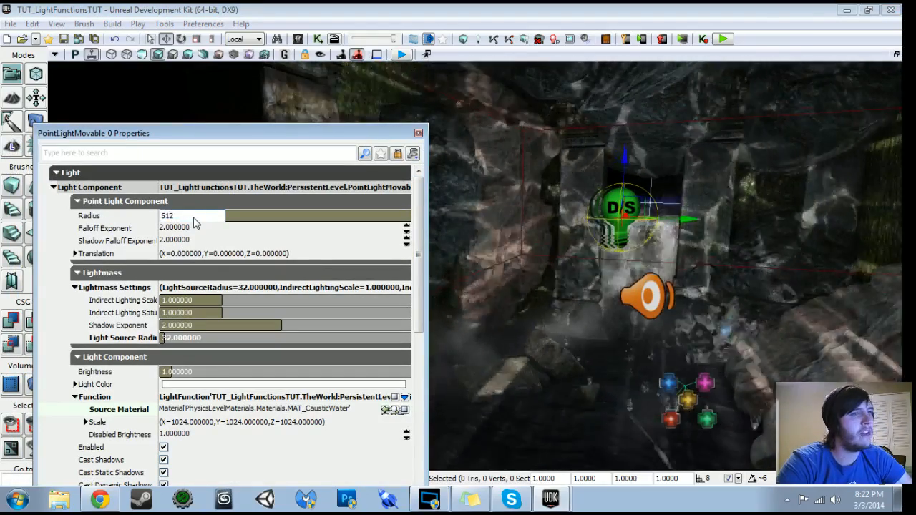
key("Return")
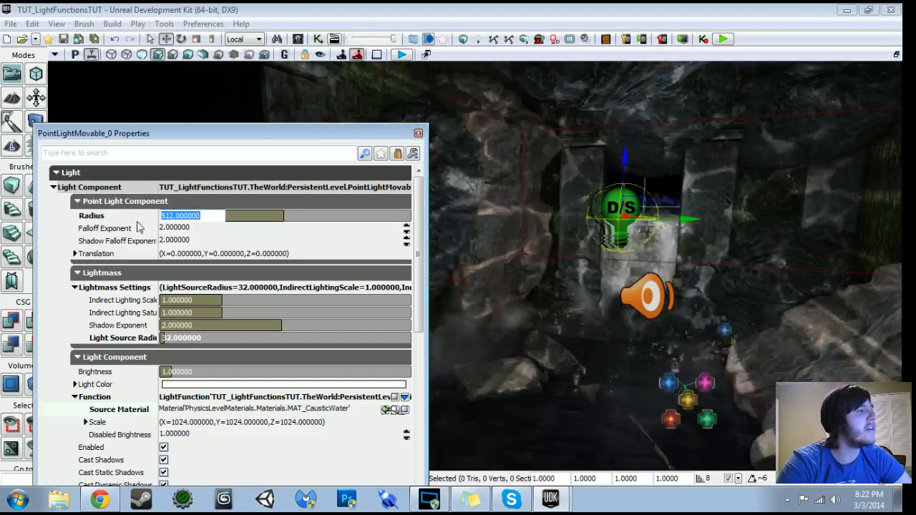
Lower the caustic point light's brightness to 0.15
left_click(184, 370)
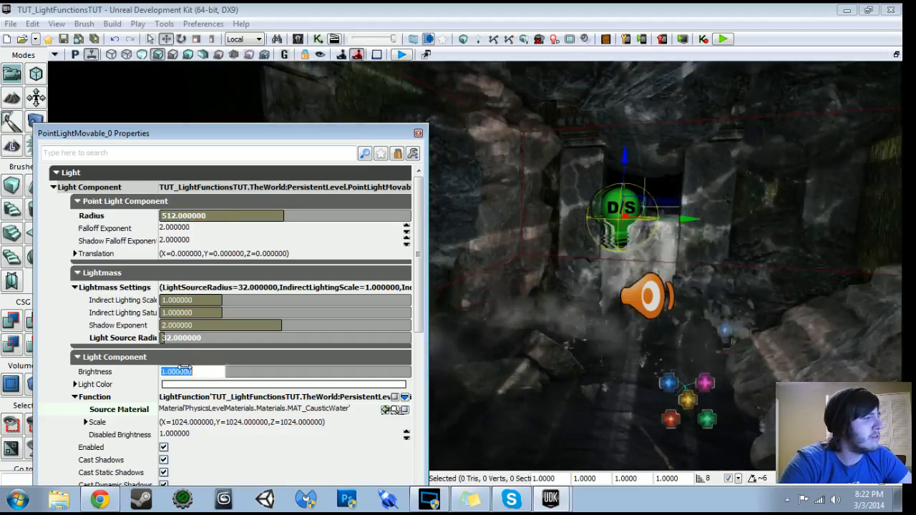
key("BackSpace")
type(".15")
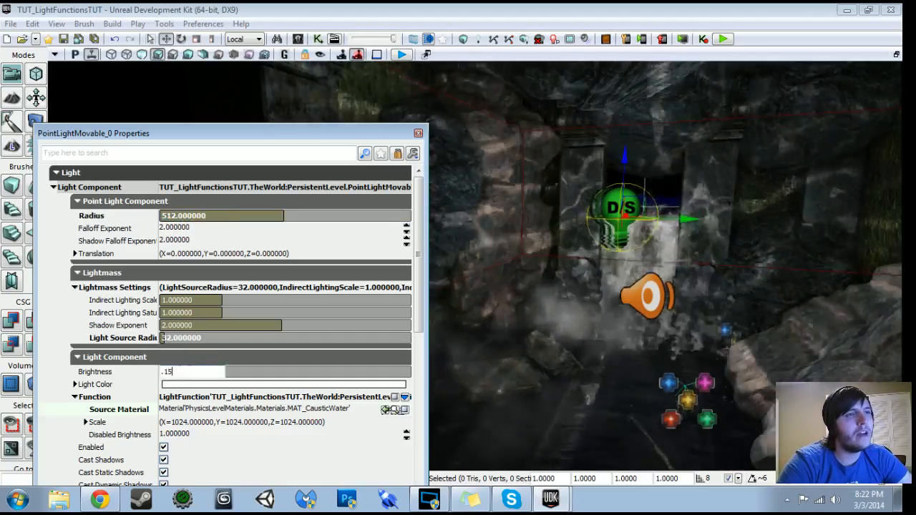
key("Return")
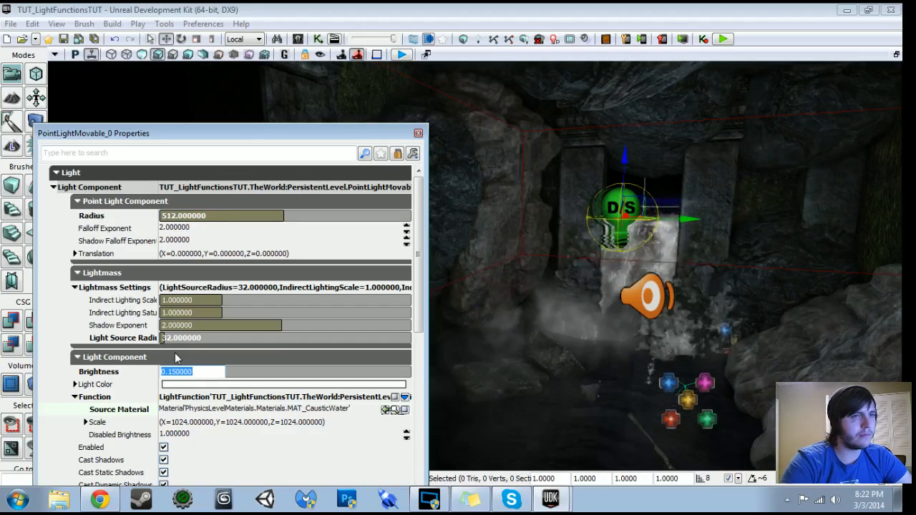
Give the caustic point light a soft blue light color, hex 009DB1FF, and close its properties
left_click(175, 385)
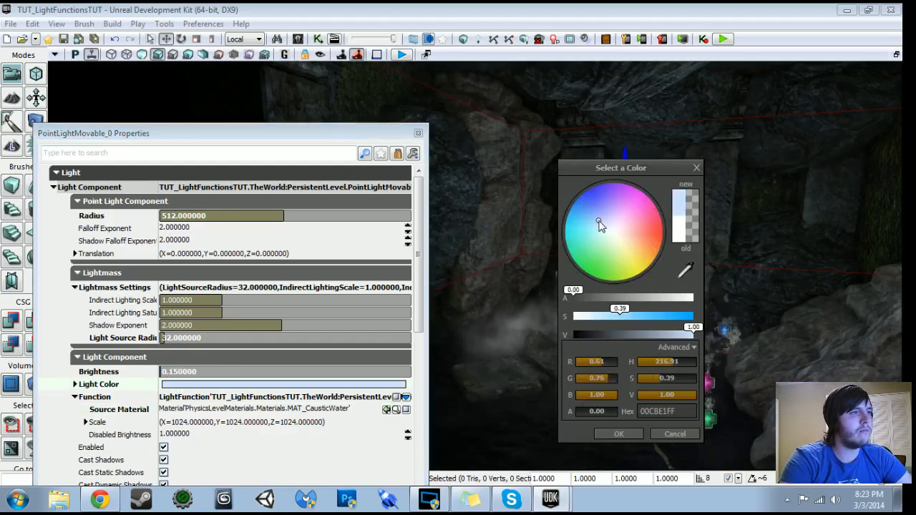
left_click_drag(598, 221, 593, 207)
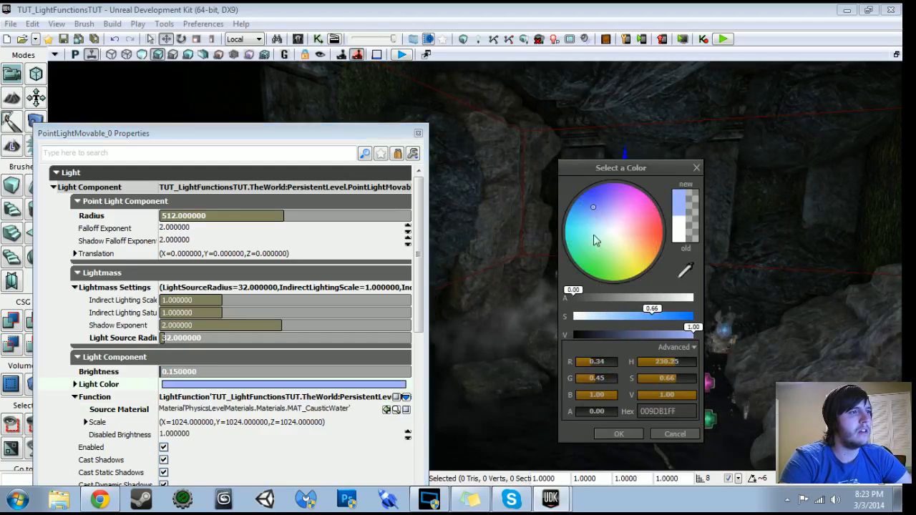
left_click(616, 434)
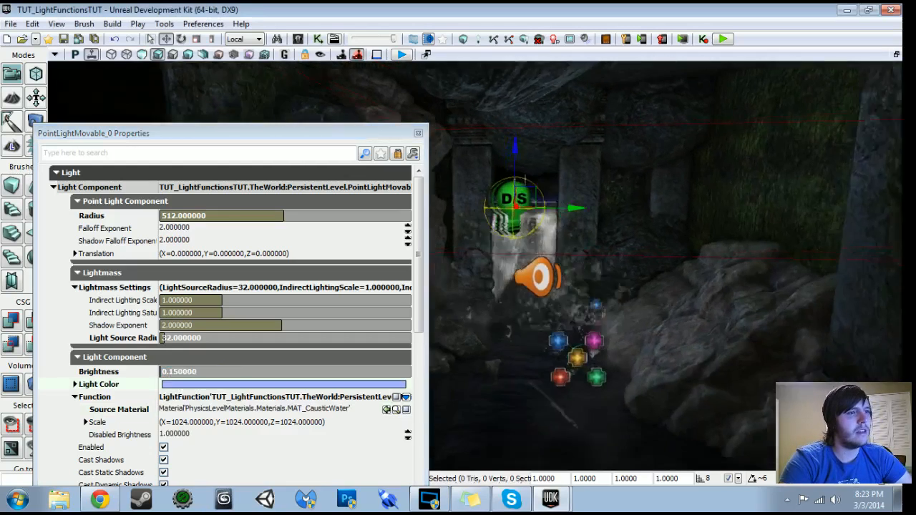
key("d")
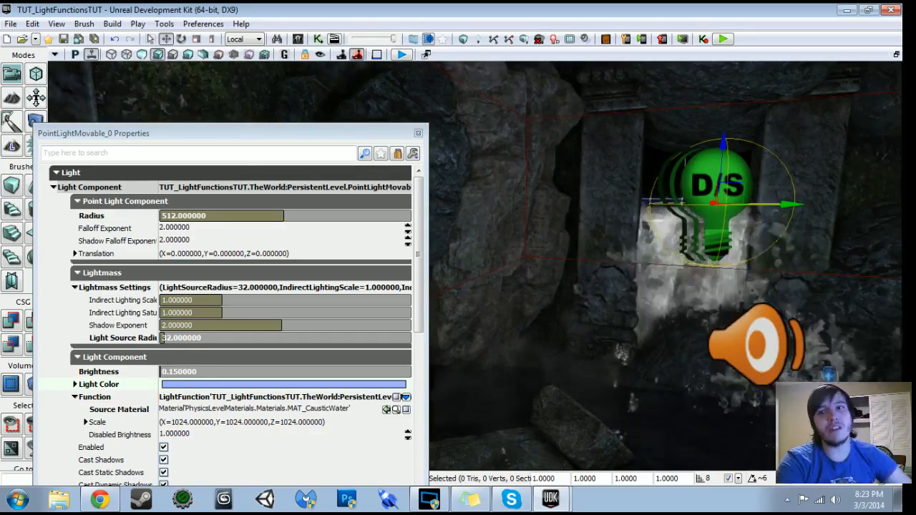
left_click_drag(571, 231, 544, 294)
left_click(418, 133)
Place a second, static point light over the water and raise it up beside the movable light at the waterfall
right_click_drag(419, 136, 531, 244)
left_click(522, 290)
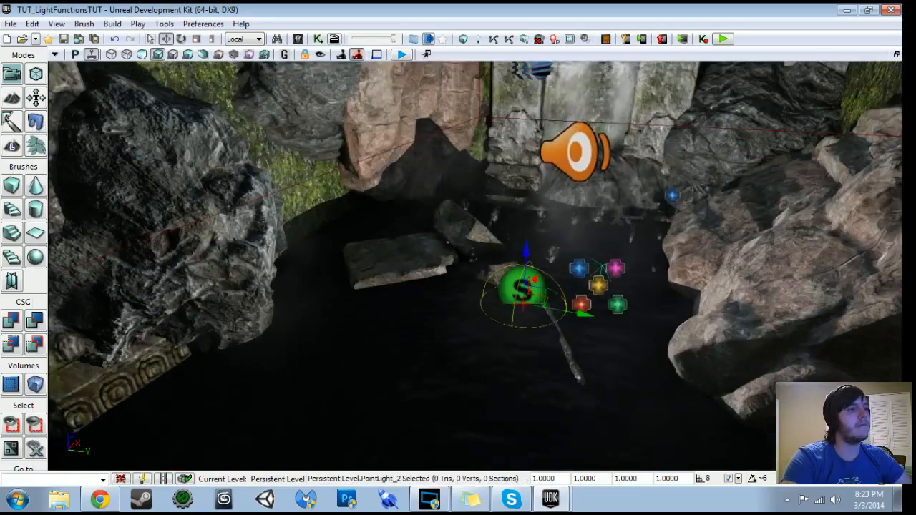
left_click_drag(523, 252, 530, 68)
right_click_drag(556, 206, 547, 75)
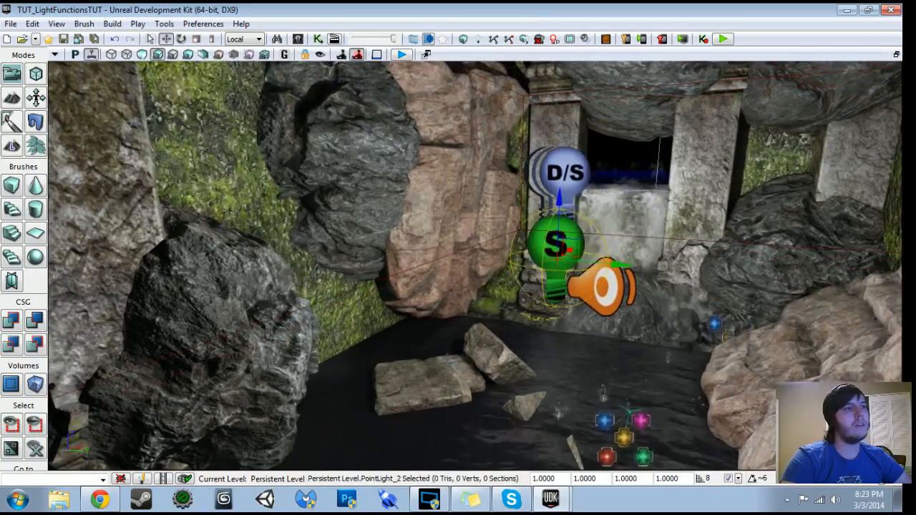
left_click_drag(556, 206, 536, 223)
Set the static point light's brightness to 0.1 and its light color to a pale blue
double_click(533, 224)
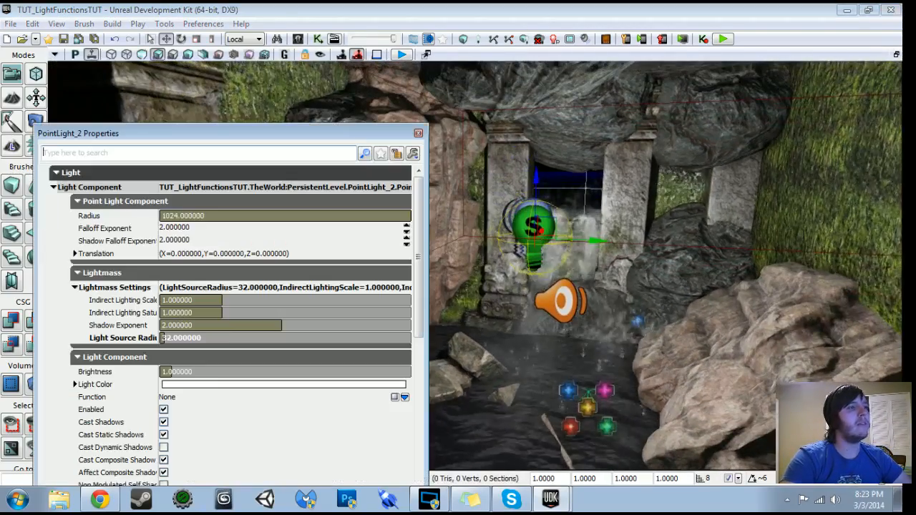
double_click(193, 373)
type("0.1")
key("Return")
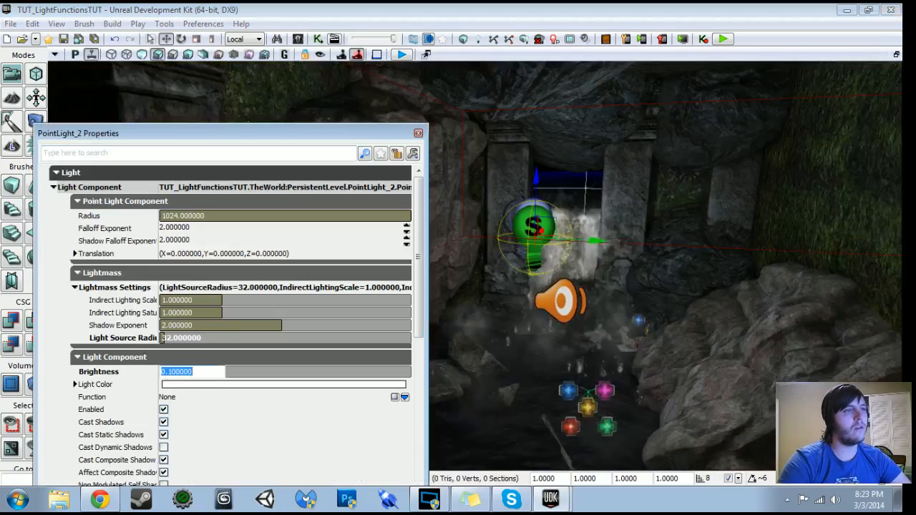
left_click(176, 385)
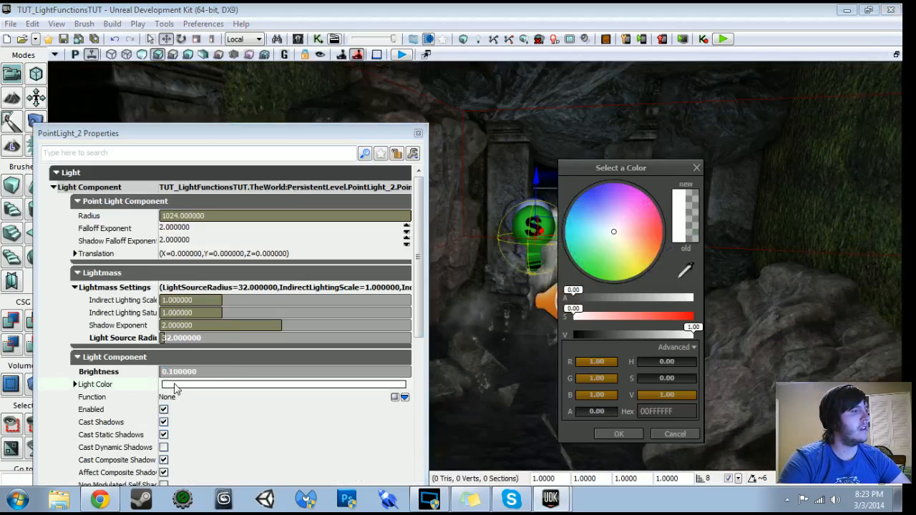
mouse_move(600, 247)
left_mouse_down()
mouse_move(596, 216)
mouse_move(584, 217)
left_mouse_up()
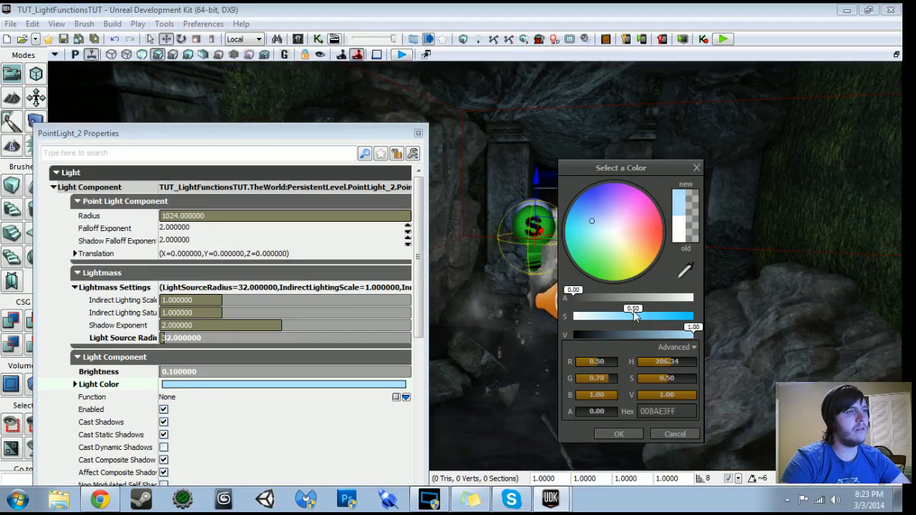
left_click(618, 433)
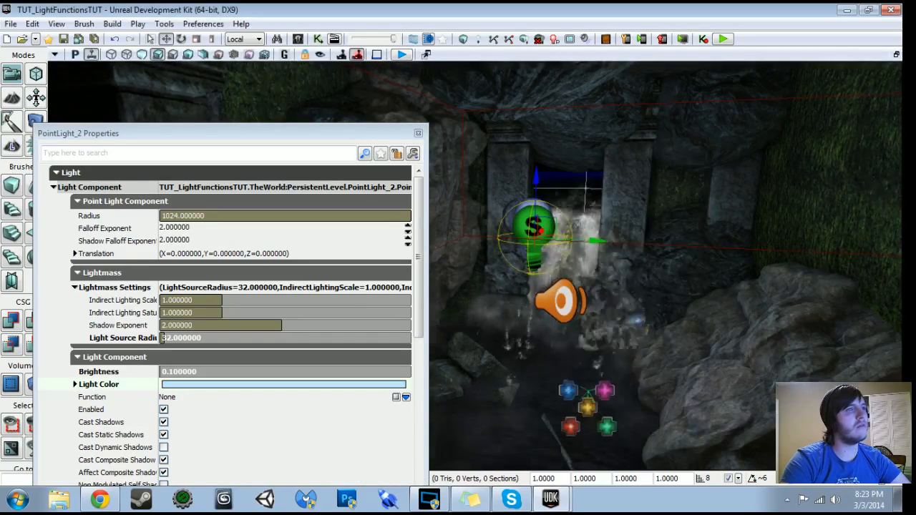
left_click(418, 133)
Build the level's lighting and close the Swarm Agent and Map Check windows once it completes
key("g")
right_click_drag(475, 266, 620, 215)
key("g")
right_click_drag(464, 248, 386, 275)
right_click_drag(573, 375, 510, 375)
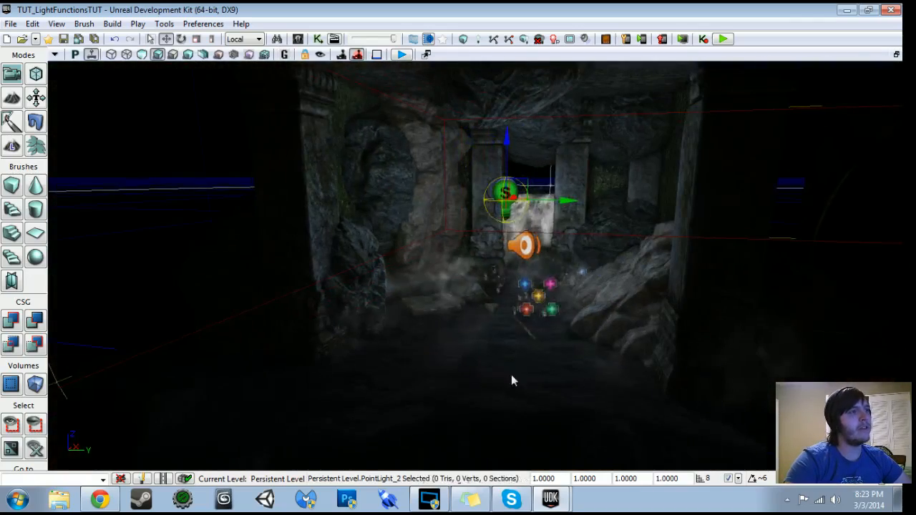
left_click(523, 39)
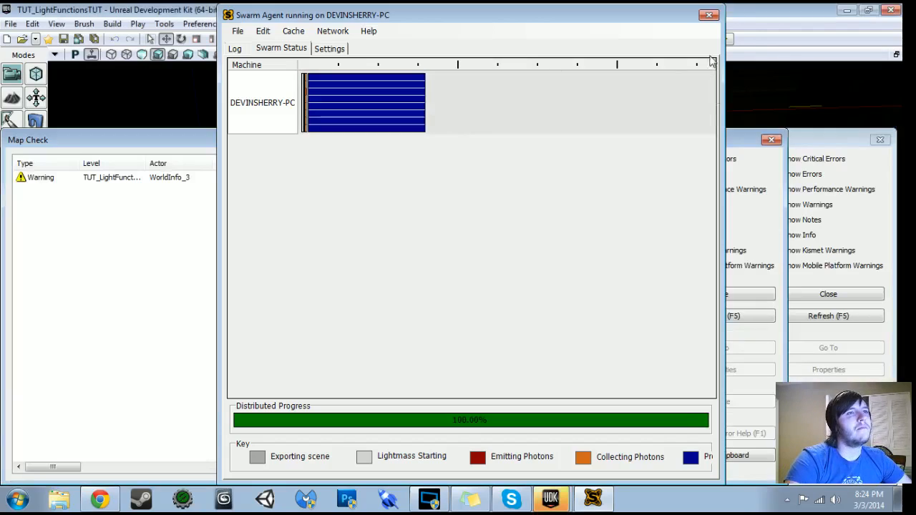
left_click(708, 15)
left_click(827, 294)
left_click(688, 293)
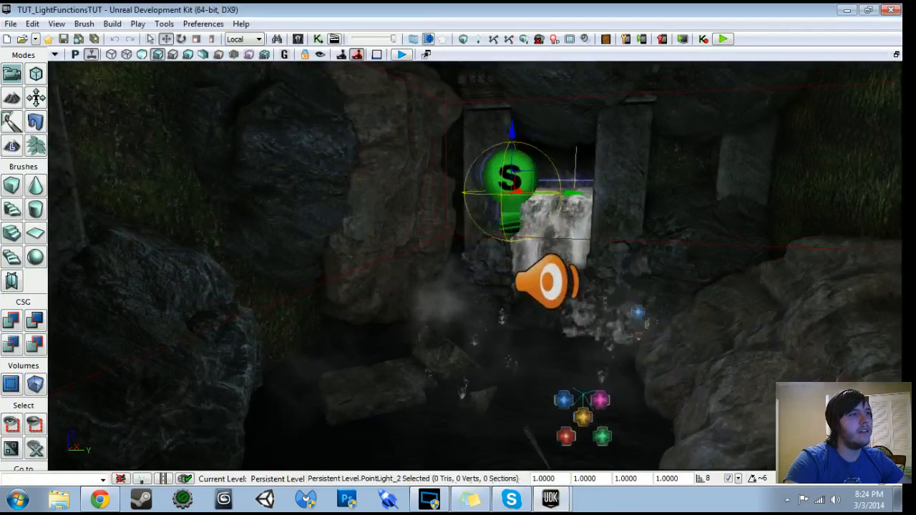
Set the static waterfall point light's brightness to 0.5 and close its properties
key("g")
right_click_drag(689, 293, 681, 253)
left_click_drag(492, 206, 505, 161)
key("g")
right_click_drag(505, 161, 523, 197)
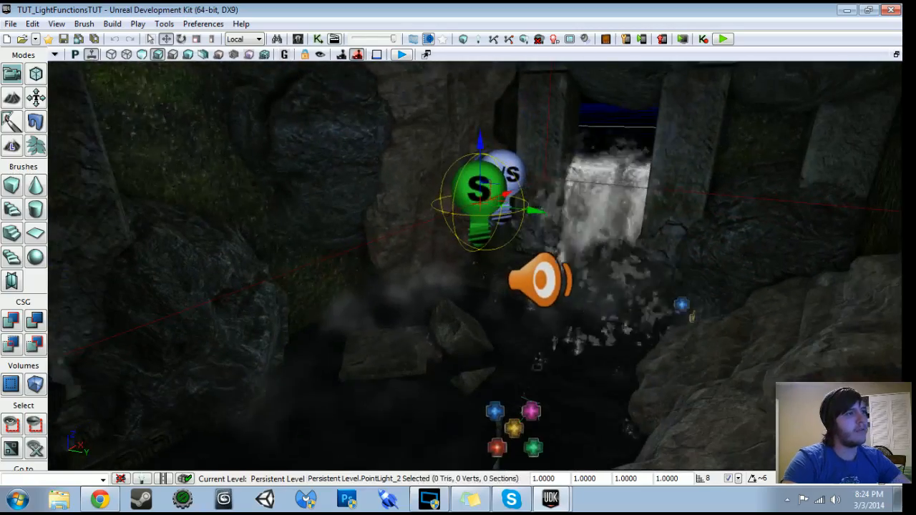
key("F4")
middle_click_drag(522, 197, 451, 247)
left_click(192, 371)
type(".")
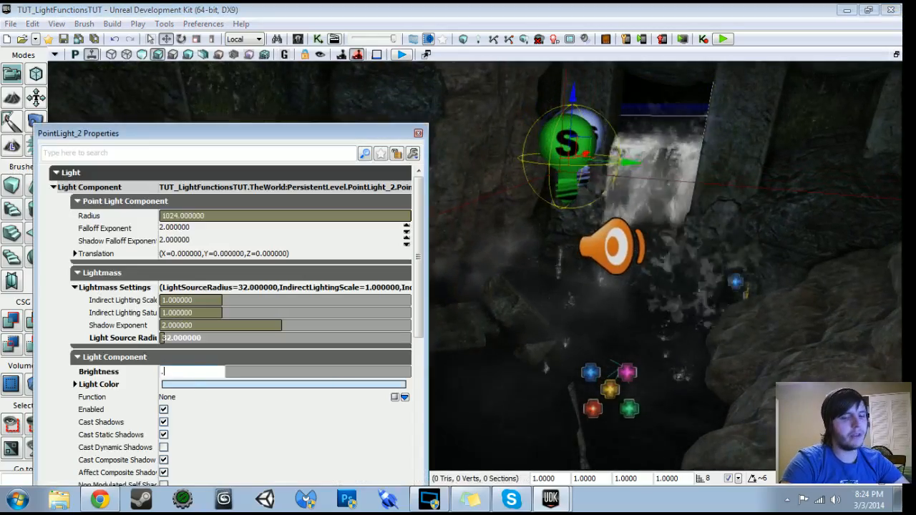
type("5")
key("Return")
left_click(418, 133)
Place a new point light on the floor by the fire and raise it above the flames
mouse_move(417, 133)
right_mouse_down()
mouse_move(418, 86)
mouse_move(418, 143)
right_mouse_up()
left_click_drag(418, 143, 487, 158)
right_click_drag(487, 157, 501, 172)
left_click_drag(501, 171, 511, 146)
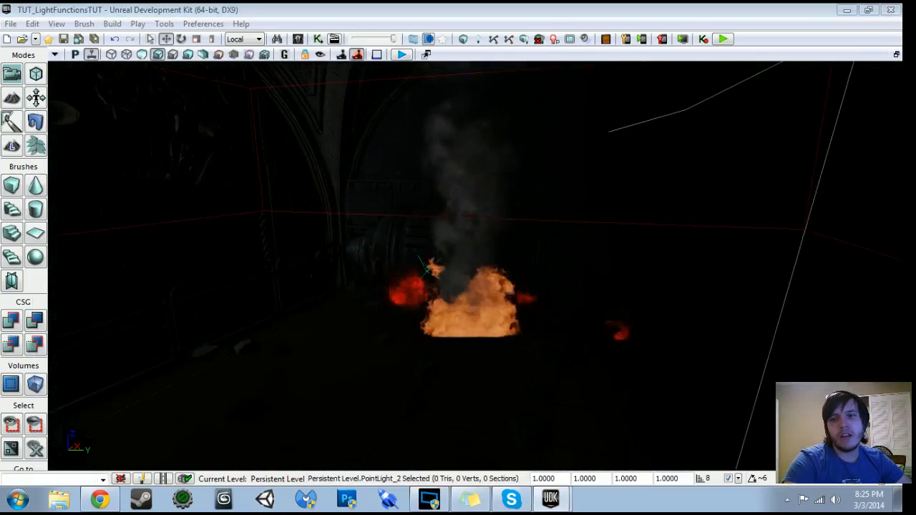
left_click_drag(453, 358, 443, 315)
right_click_drag(453, 358, 475, 379)
key("l")
left_click(454, 357)
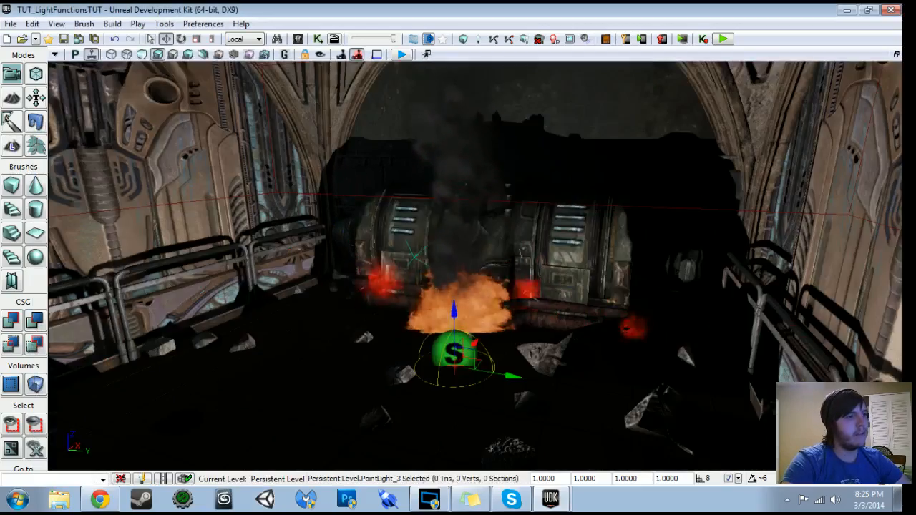
left_click_drag(454, 311, 454, 63)
right_click_drag(454, 310, 372, 272)
left_click_drag(673, 205, 622, 211)
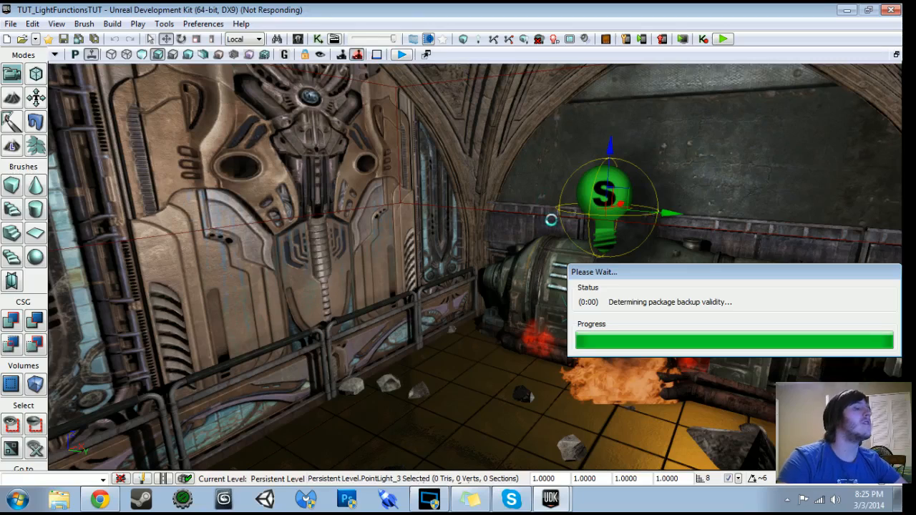
Convert the point light above the fire to a PointLightMovable
left_click_drag(550, 197, 583, 222)
right_click(550, 196)
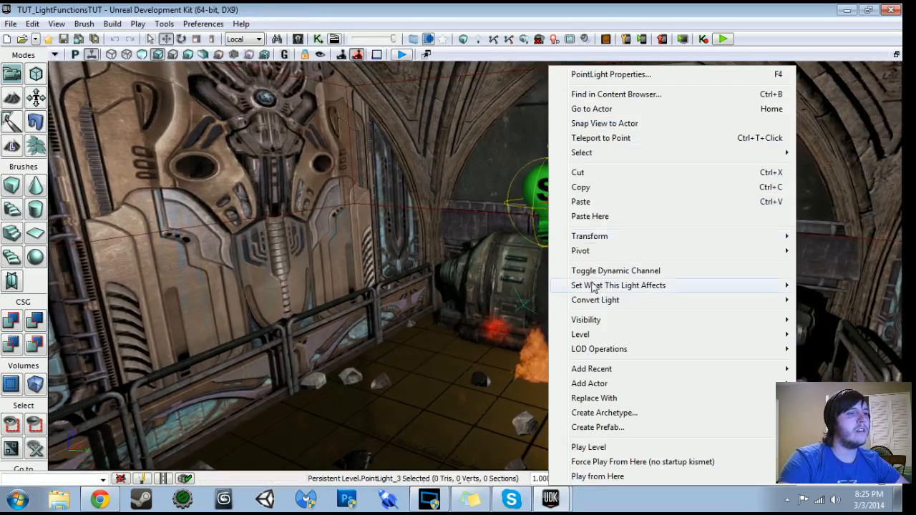
mouse_move(599, 302)
mouse_move(501, 301)
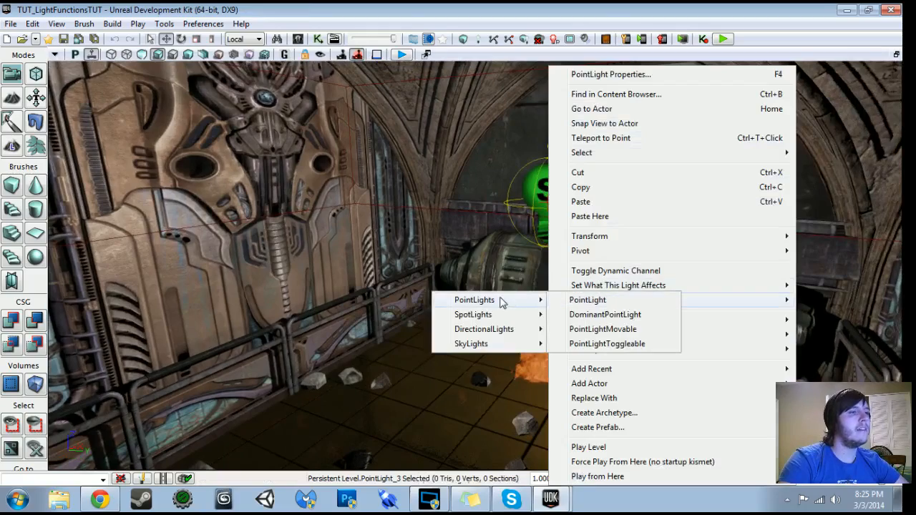
left_click(606, 329)
left_click_drag(605, 332, 605, 379)
Open the fire light's properties and add a LightFunction to its Function property
key("F4")
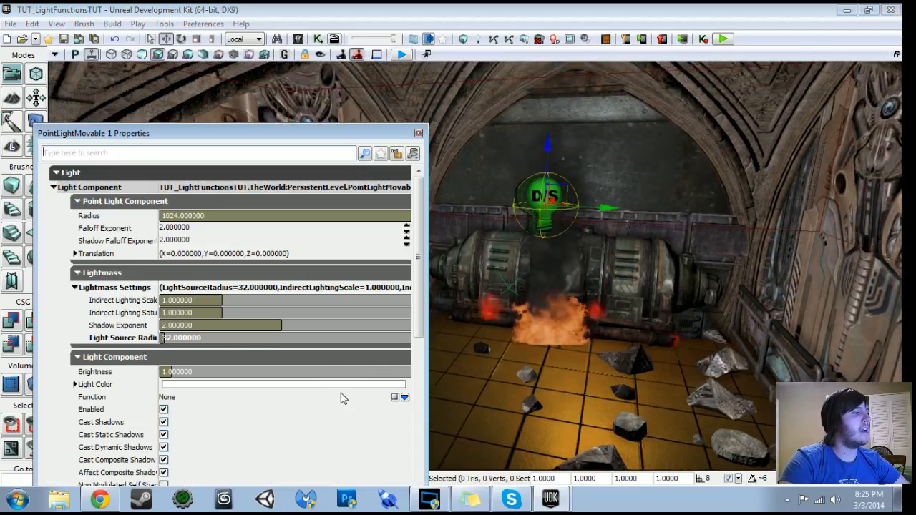
left_click(404, 399)
left_click(423, 409)
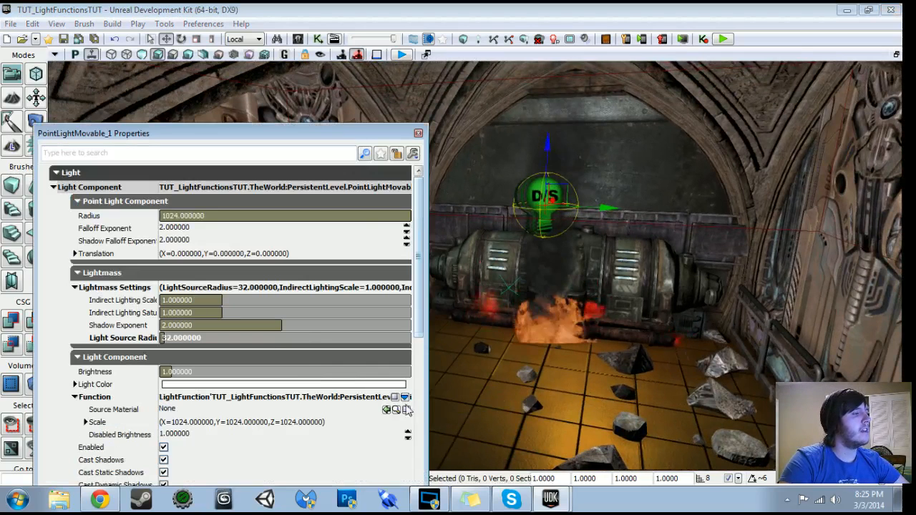
Search the assets for "flicker" and assign MAT_Flicker as the fire light function's Source Material
left_click(299, 40)
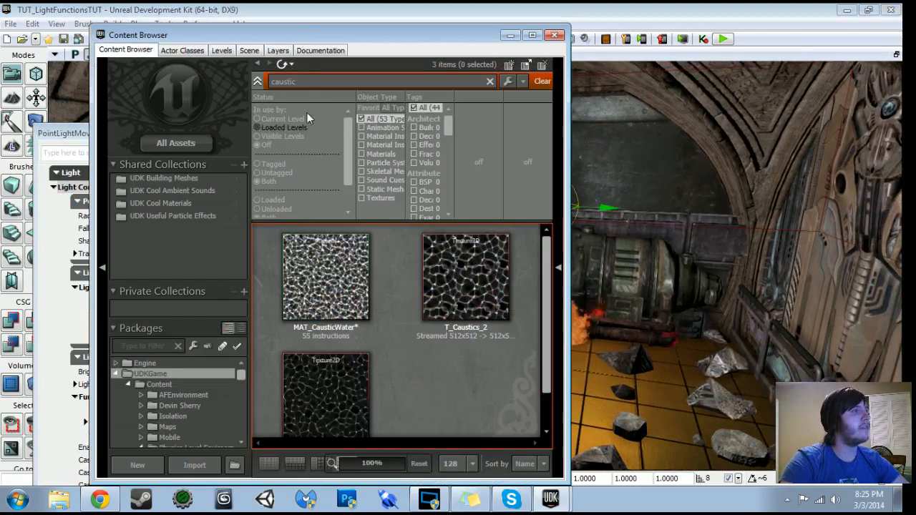
key("ctrl+a")
type("flicker")
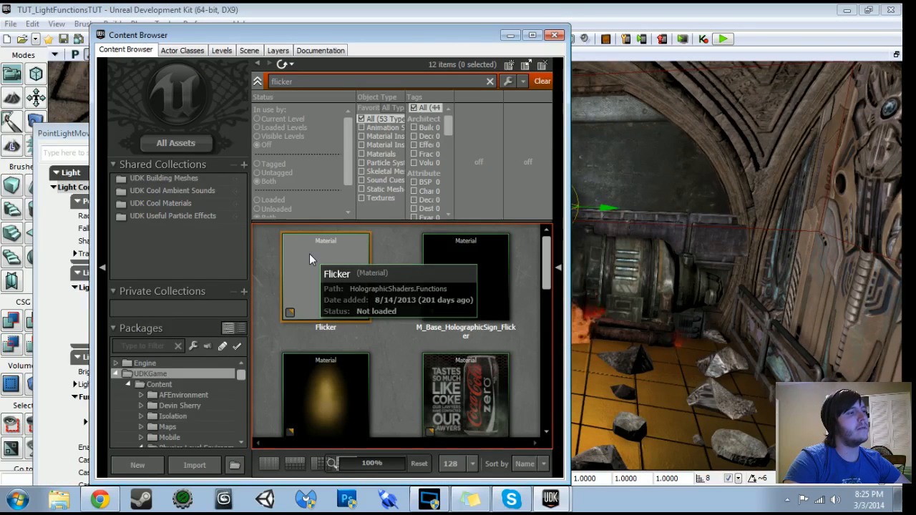
scroll(379, 317, "down", 5)
left_click(331, 301)
left_click(558, 36)
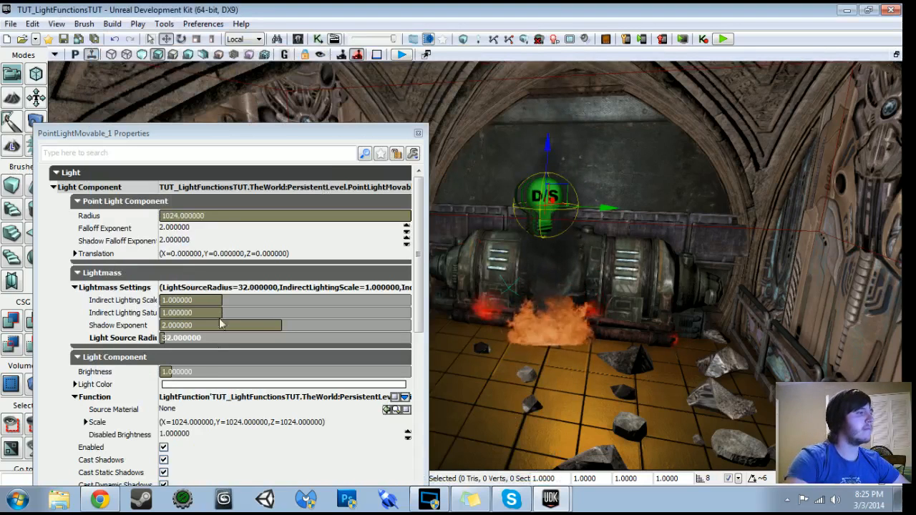
left_click(386, 409)
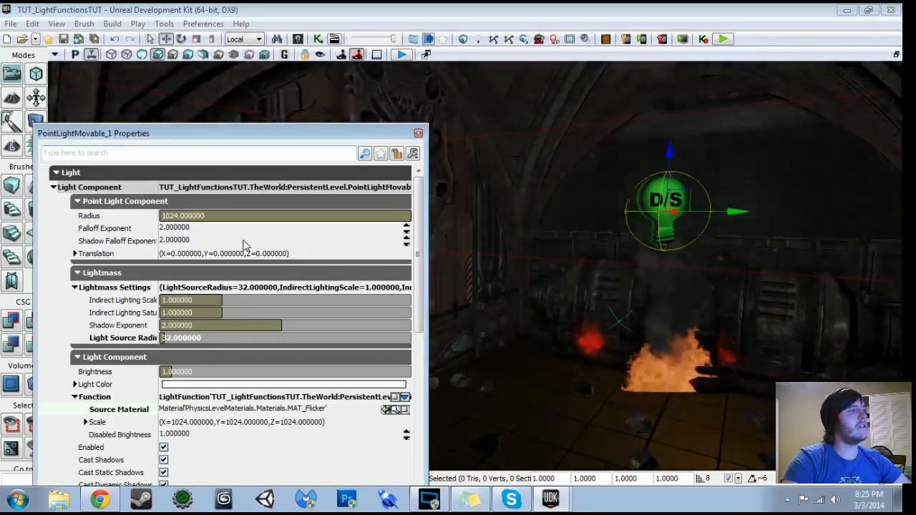
Set the fire light's radius to 256
left_click(192, 216)
type("256")
key("Return")
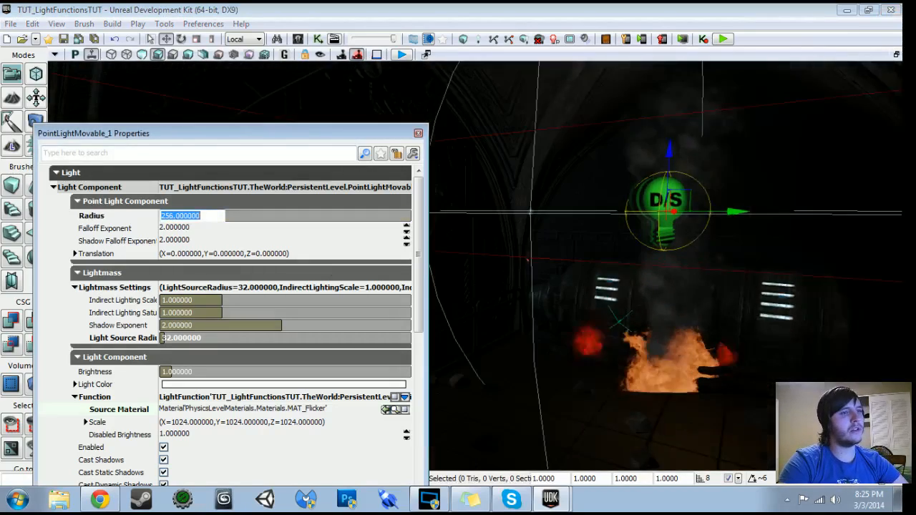
Lower the fire light so it sits closer above the flames
right_click_drag(572, 236, 501, 243)
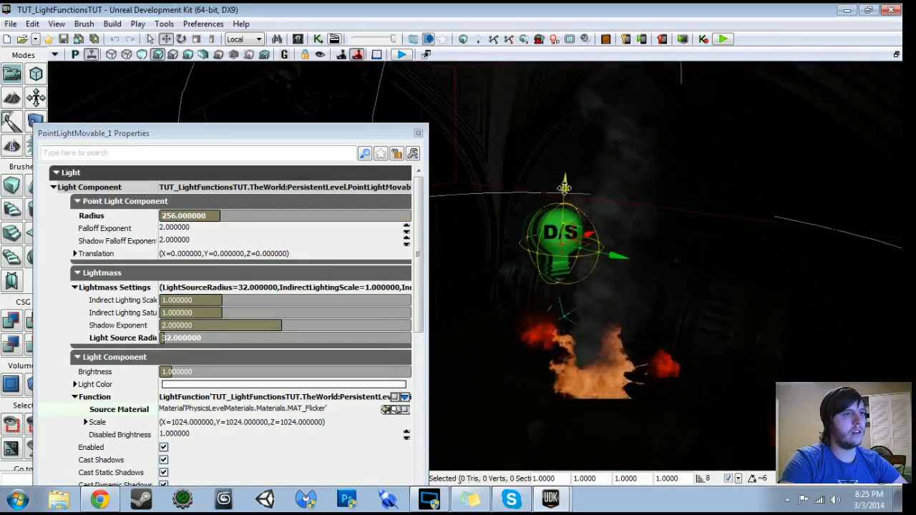
left_click_drag(570, 199, 564, 260)
left_click_drag(580, 321, 611, 289)
right_click_drag(611, 289, 631, 239)
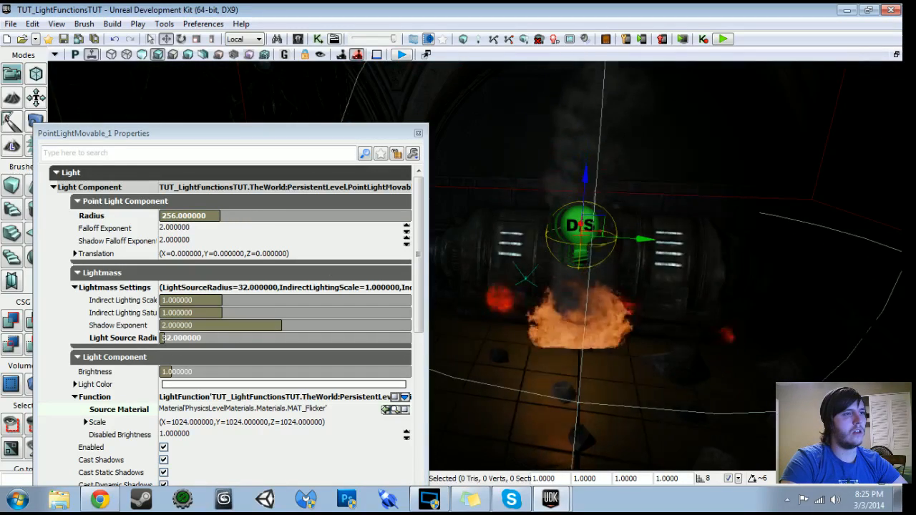
Set the movable fire light's radius to 384
left_click(500, 244)
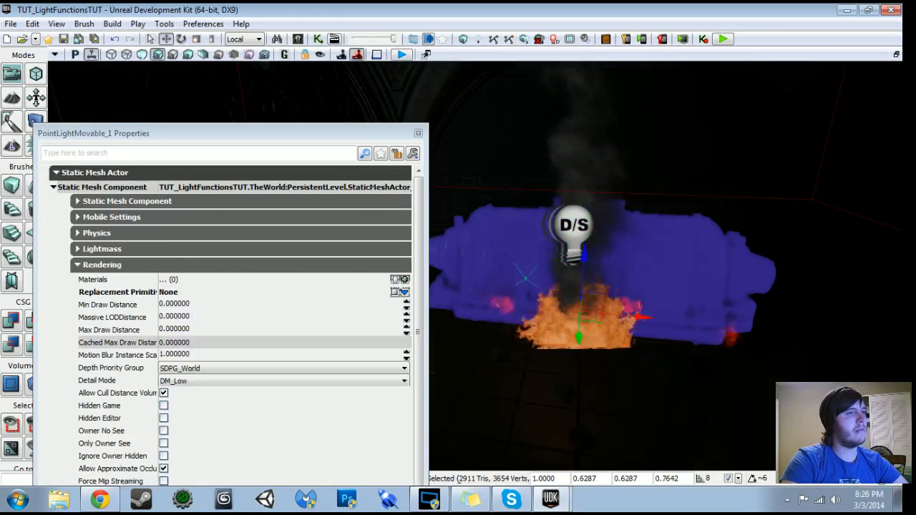
left_click(574, 224)
left_click(207, 215)
type("384")
key("Return")
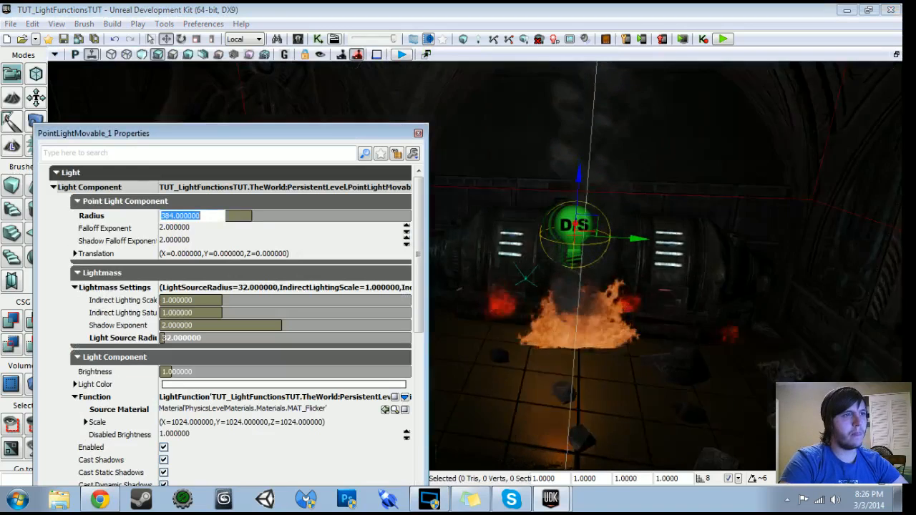
Set the fire light's color to a light orange with a hue of about 13 and a saturation of about 0.77
left_click(184, 385)
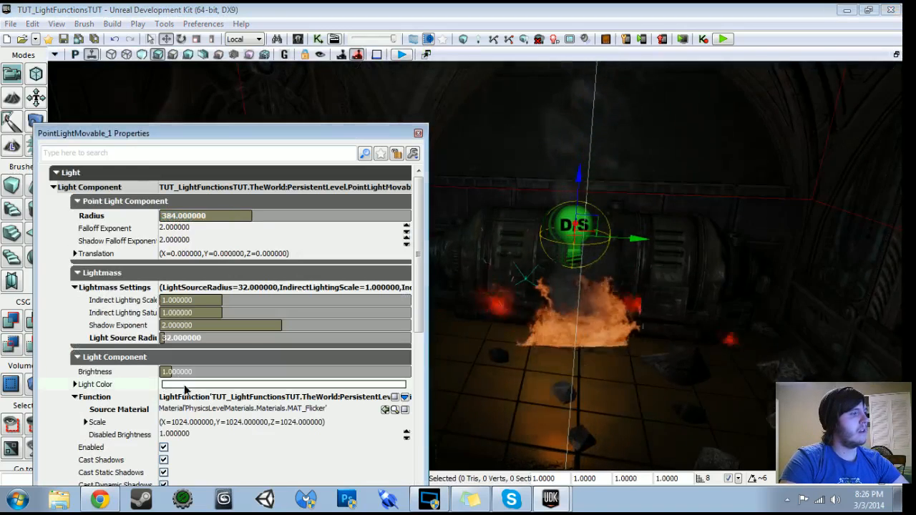
left_click_drag(613, 231, 643, 239)
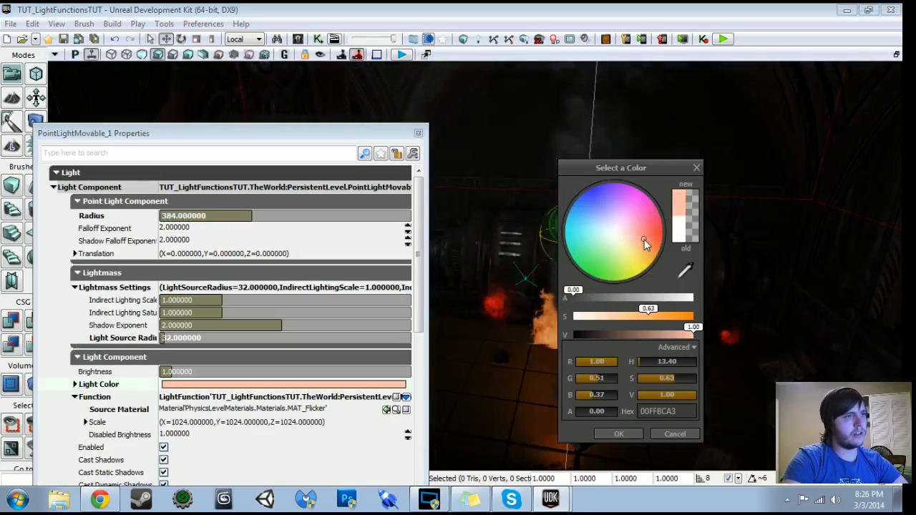
left_click_drag(647, 316, 665, 316)
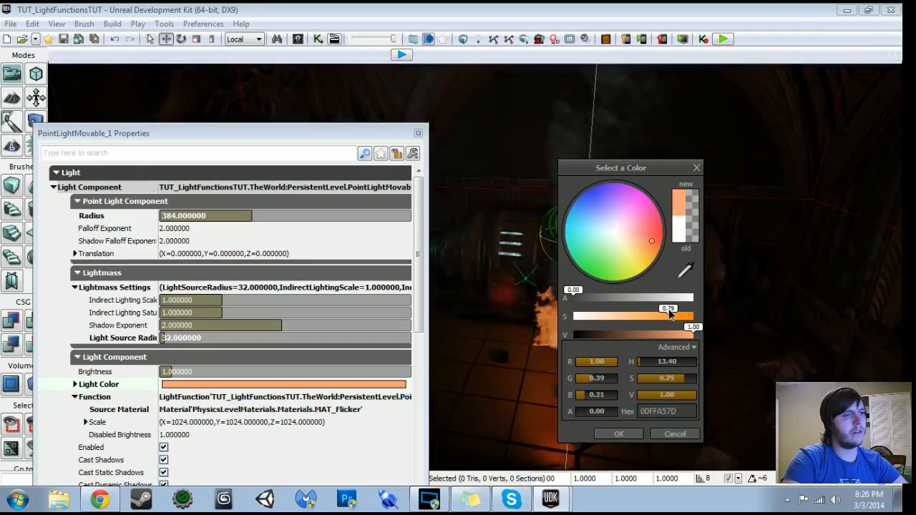
left_click(619, 433)
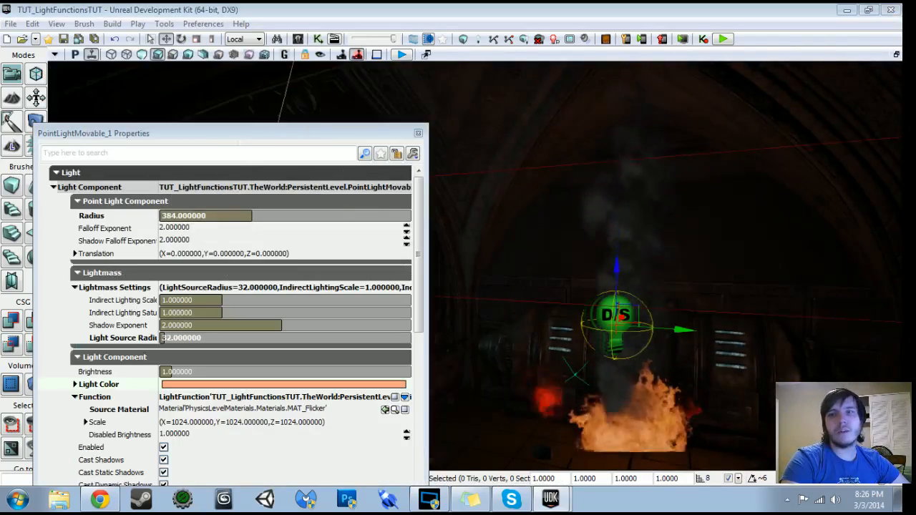
Set the movable fire light's brightness to 3
left_click(186, 371)
type("3")
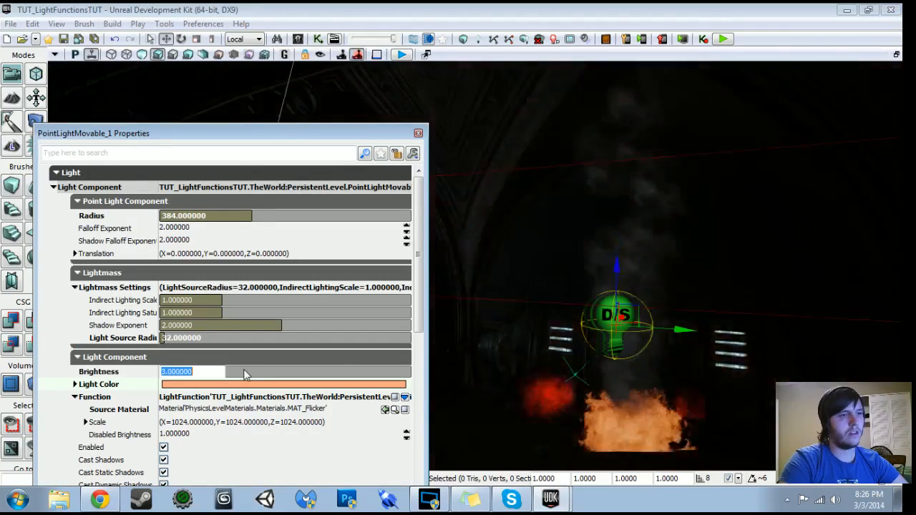
key("Return")
left_click_drag(643, 271, 601, 315)
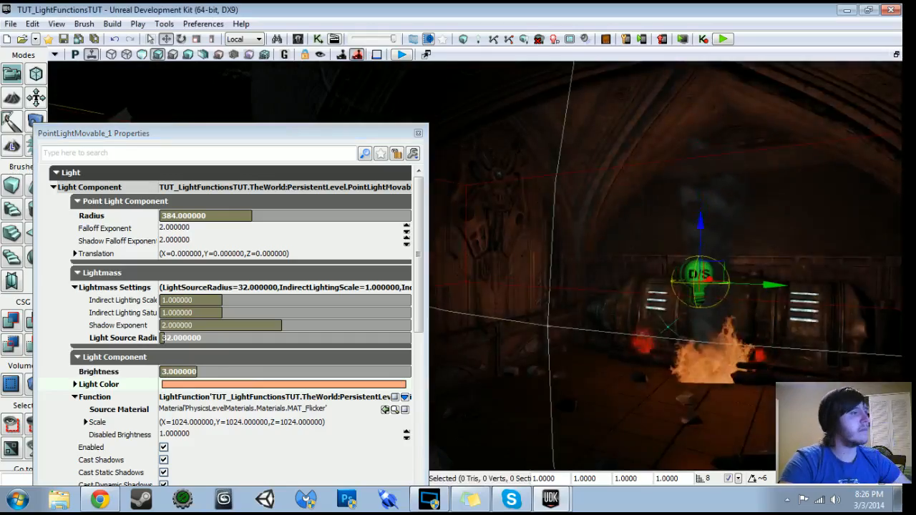
Duplicate the movable fire light beside the original and convert the copy to a standard PointLight
left_click(418, 133)
mouse_move(458, 272)
right_mouse_down()
mouse_move(501, 329)
mouse_move(515, 286)
mouse_move(536, 286)
mouse_move(475, 270)
right_mouse_up()
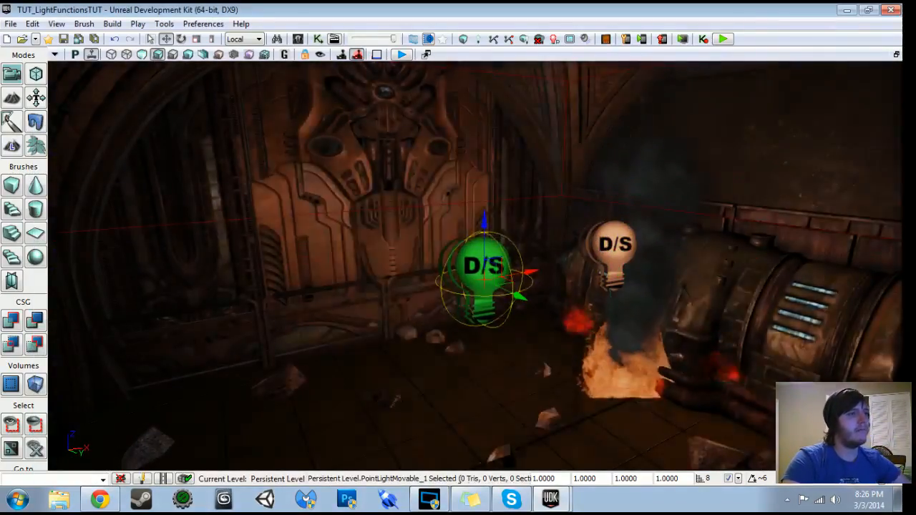
right_click(474, 270)
mouse_move(548, 303)
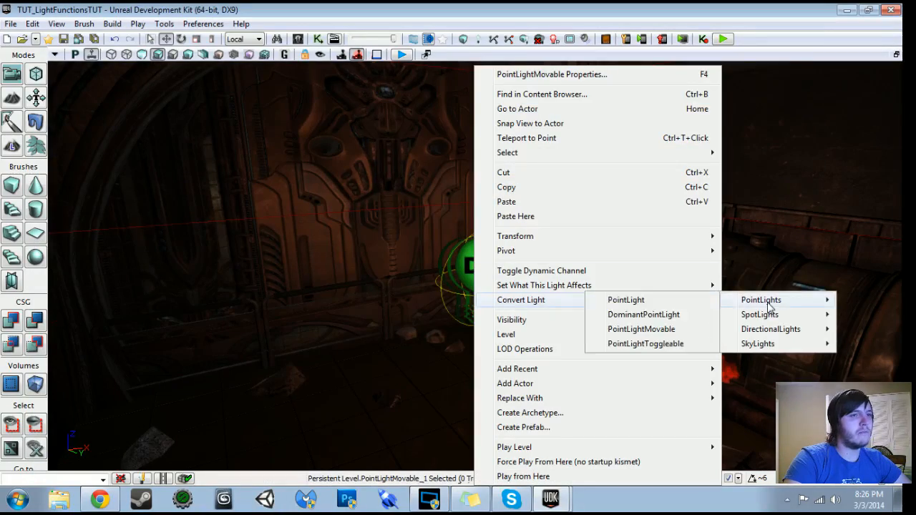
left_click(624, 299)
Move the static PointLight along its red axis so it sits in front of the movable fire light
right_click_drag(499, 350, 544, 350)
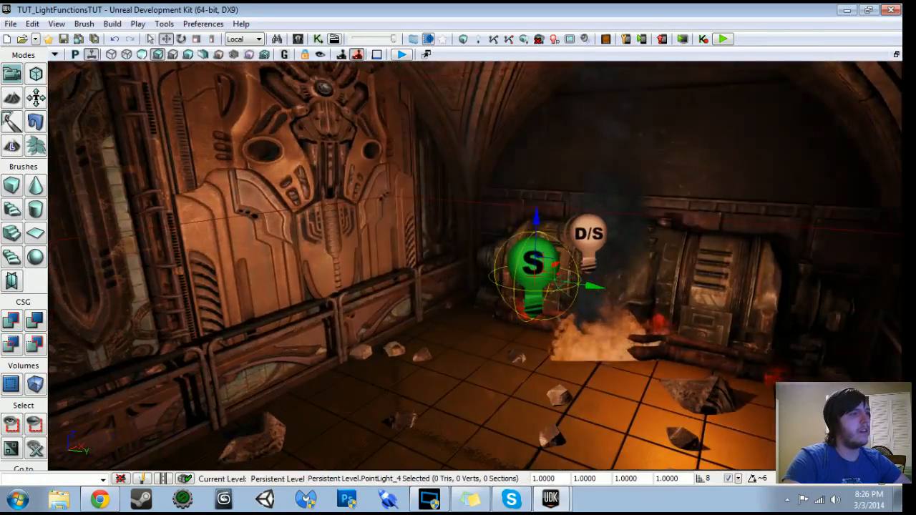
left_click_drag(557, 265, 531, 289)
right_click_drag(532, 289, 544, 264)
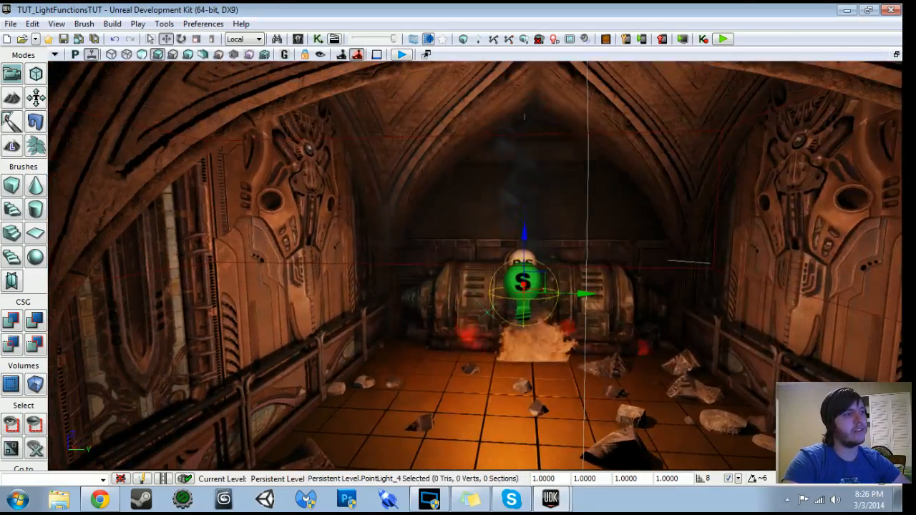
Open the static fire light's properties and set its radius to 512
key("F4")
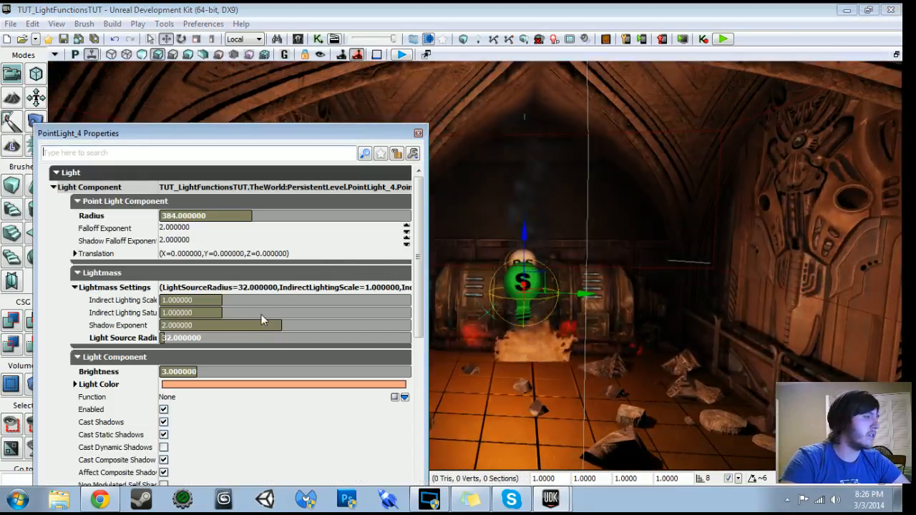
left_click(230, 370)
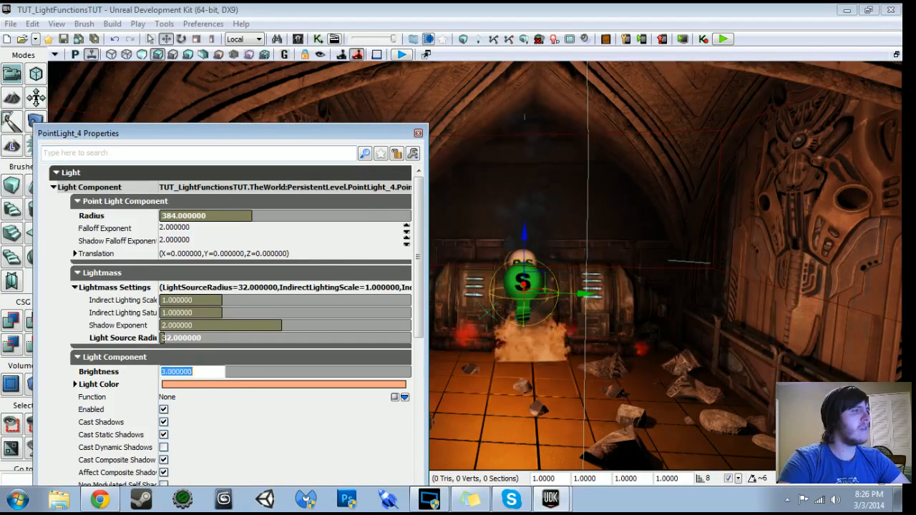
left_click(215, 218)
type("51")
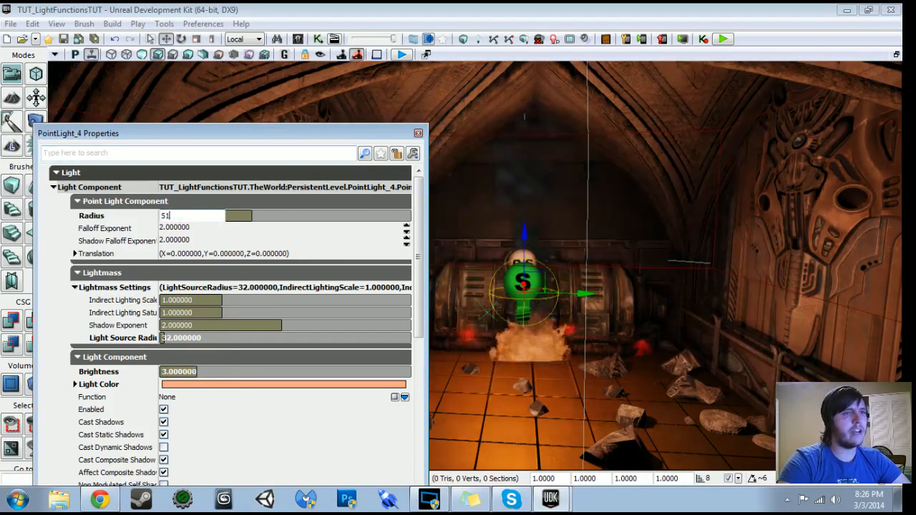
type("2")
key("Return")
left_click(196, 374)
right_click_drag(529, 300, 473, 306)
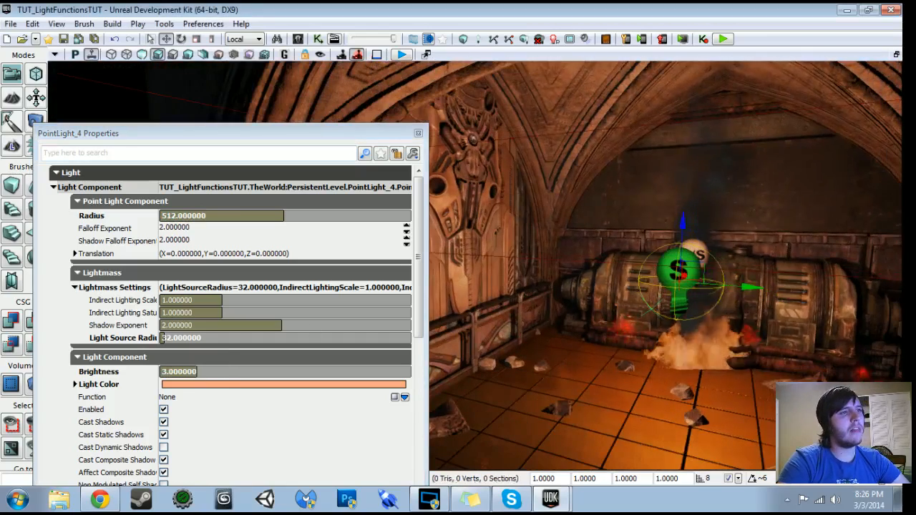
left_click(191, 373)
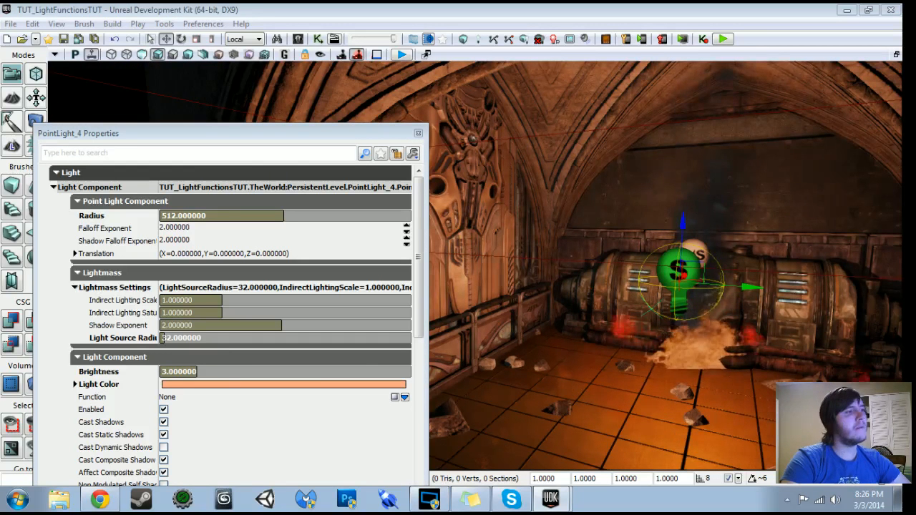
left_click(214, 384)
left_click(215, 358)
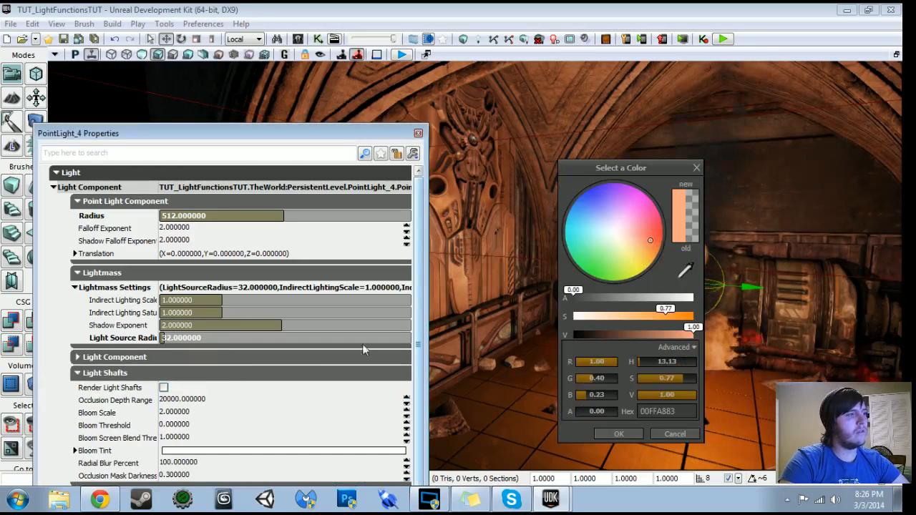
left_click(692, 168)
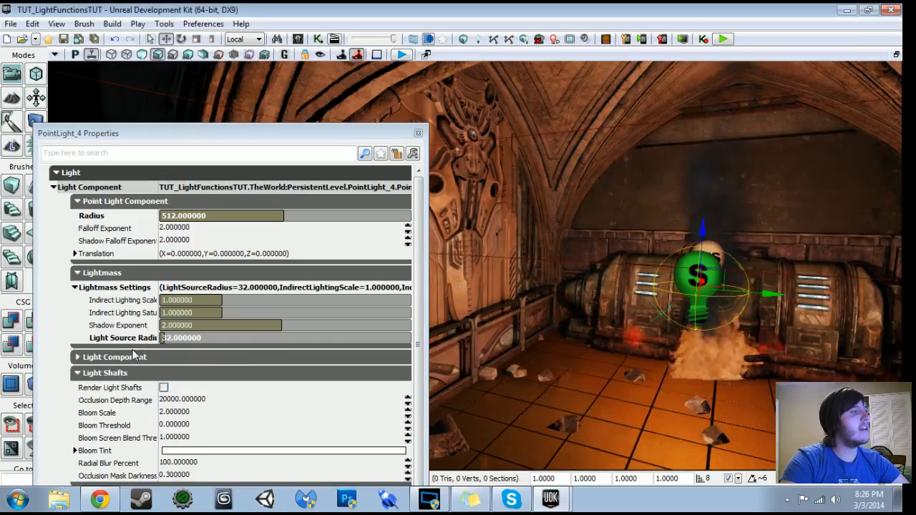
left_click(135, 357)
Set the static fire light's brightness to 0.1
left_click(195, 382)
type("0.1")
key("Return")
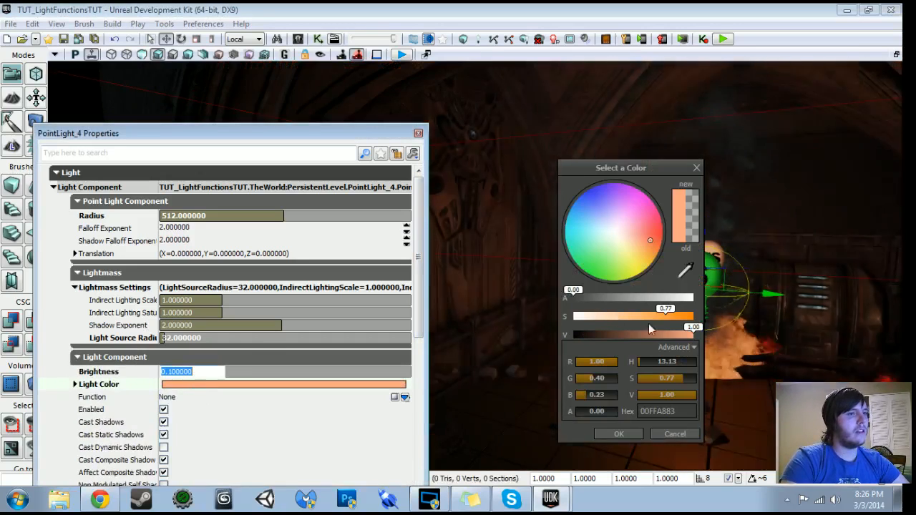
Reduce the static fire light's color saturation to 0.51 and set its brightness to 0.3
left_click(641, 315)
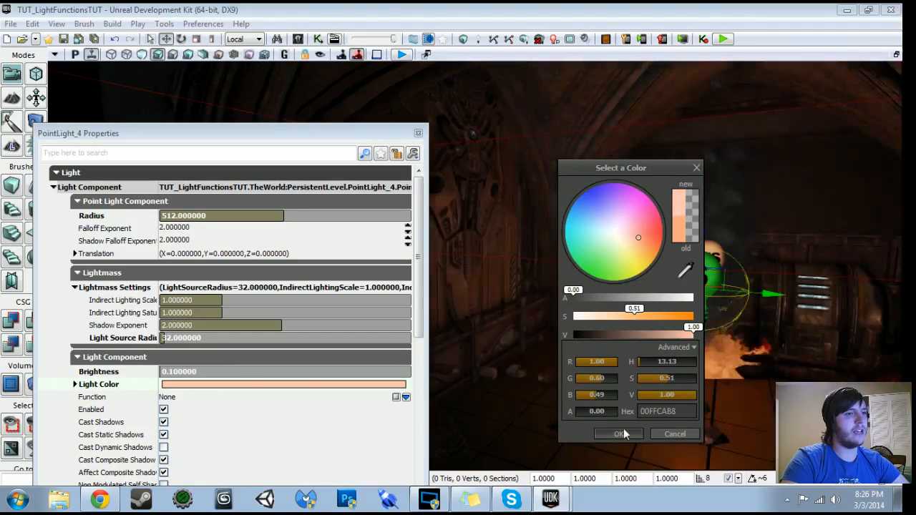
left_click(618, 433)
left_click(219, 372)
type("0.3")
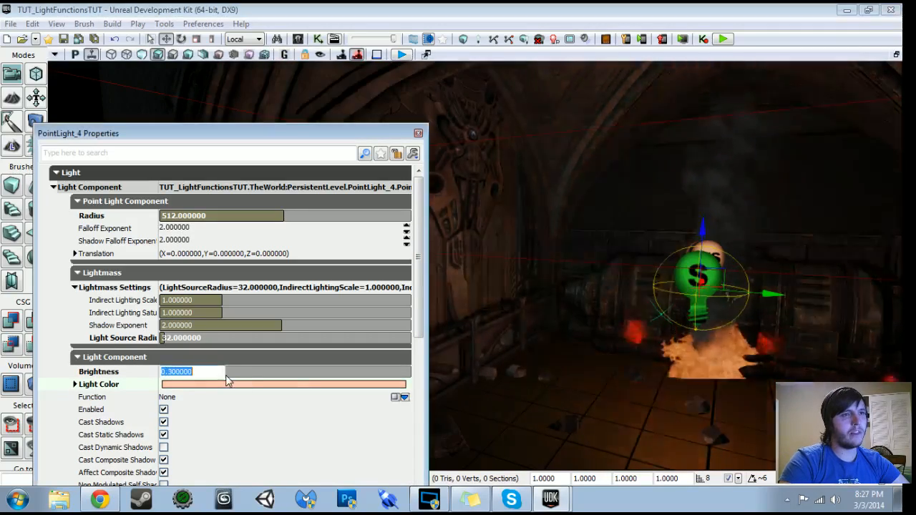
key("Return")
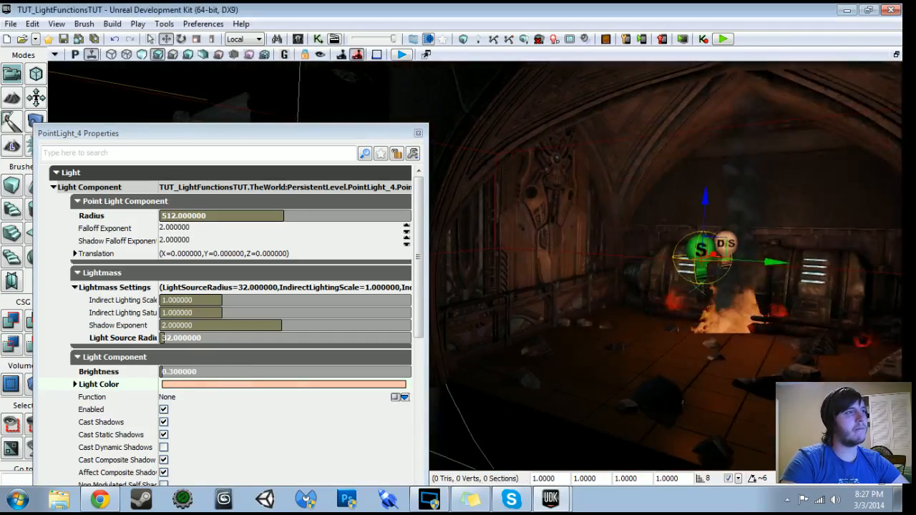
left_click(418, 133)
Try to build the level's lighting and dismiss the Map Check report
mouse_move(418, 135)
left_mouse_down()
mouse_move(458, 207)
mouse_move(422, 172)
mouse_move(422, 143)
left_mouse_up()
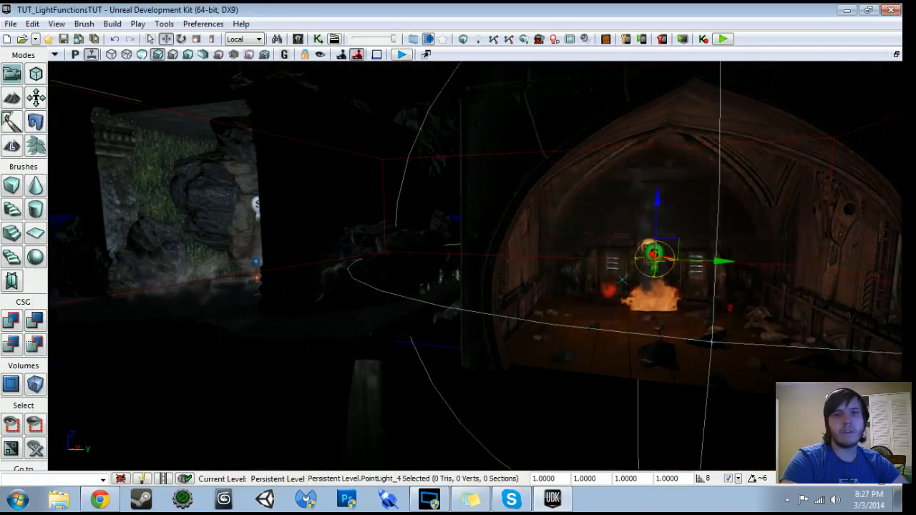
left_click_drag(422, 215, 422, 158)
left_click_drag(458, 265, 343, 143)
left_click(523, 40)
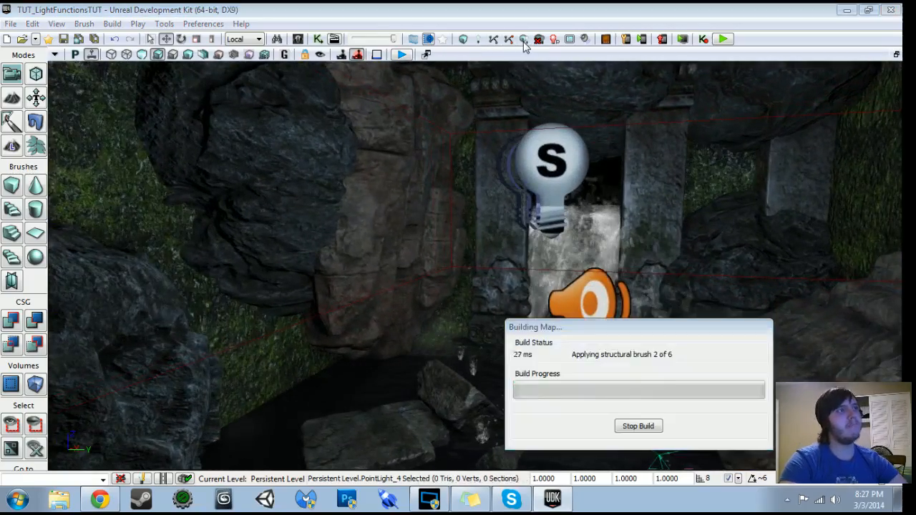
left_click(480, 273)
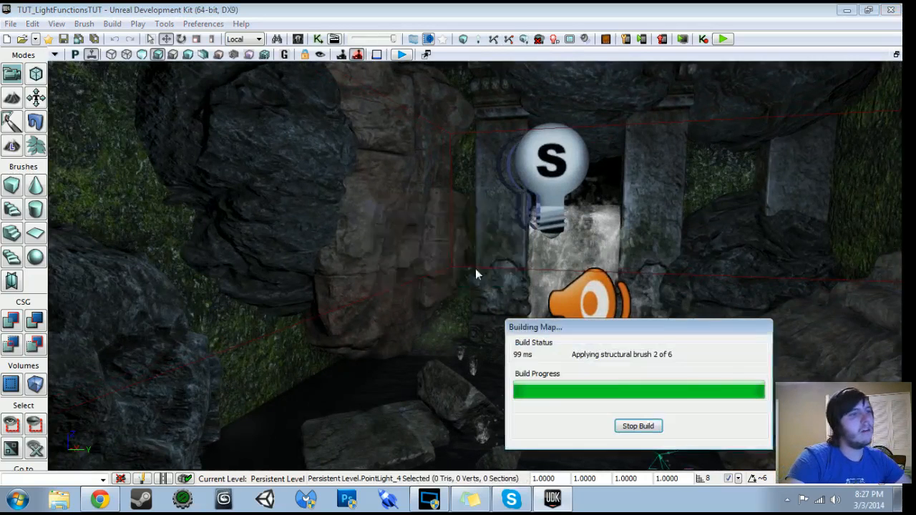
left_click(532, 271)
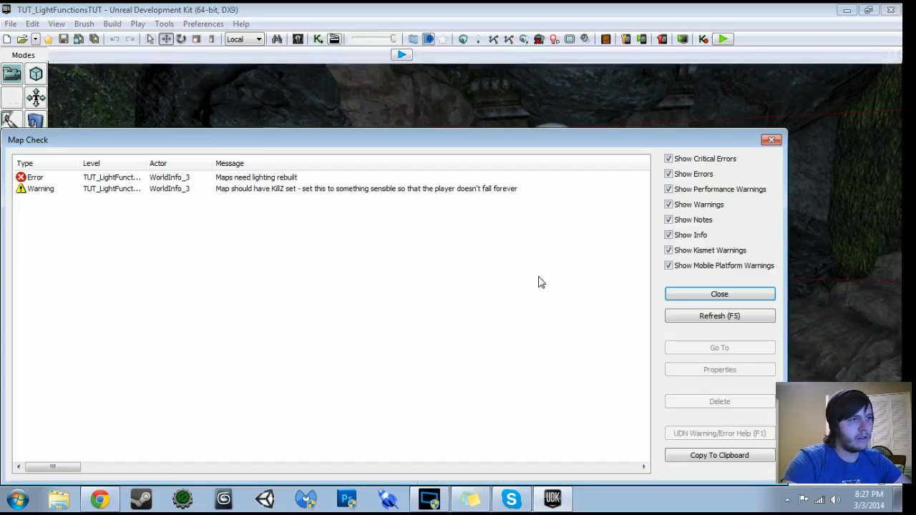
left_click(688, 294)
Build the level's lighting, and close the Swarm Agent and both Map Check windows once it completes
left_click_drag(702, 293, 729, 257)
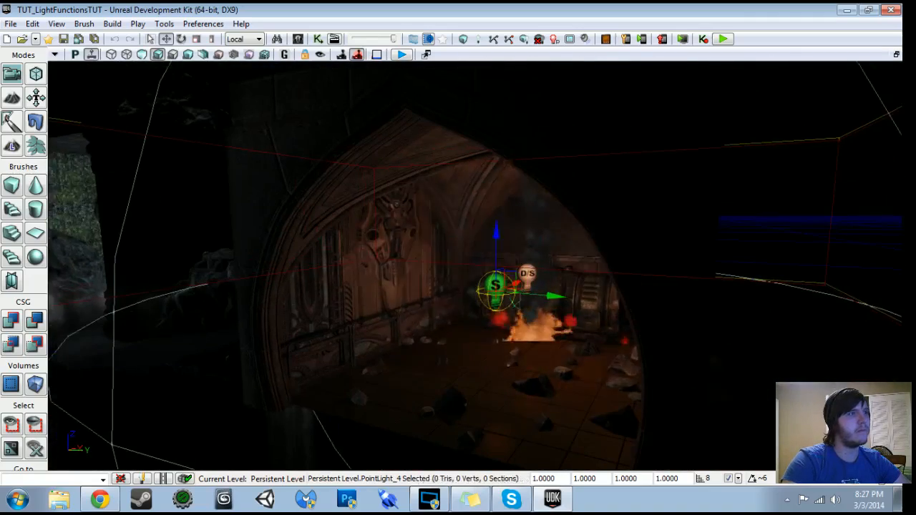
left_click(525, 39)
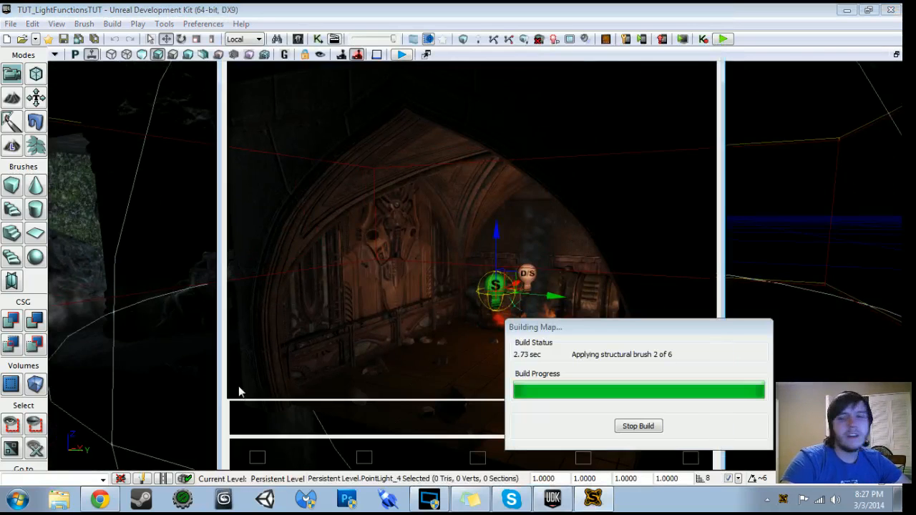
left_click(593, 500)
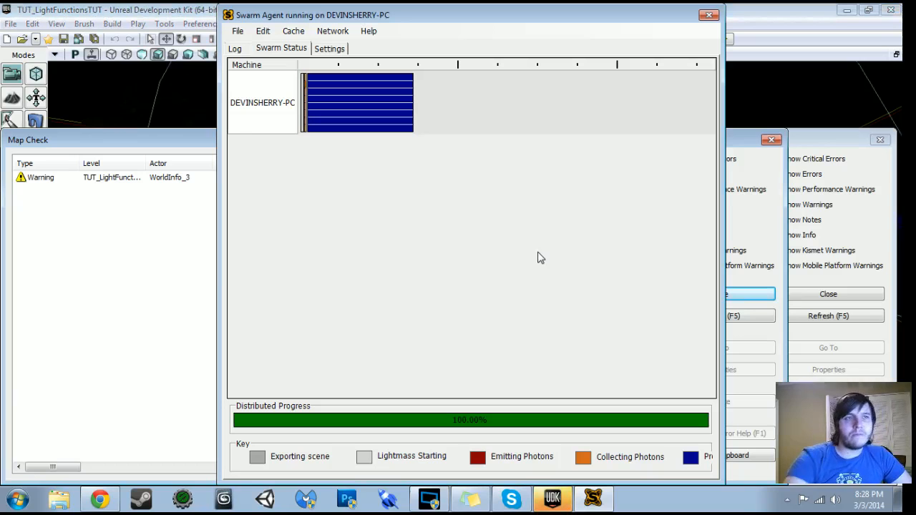
left_click(707, 16)
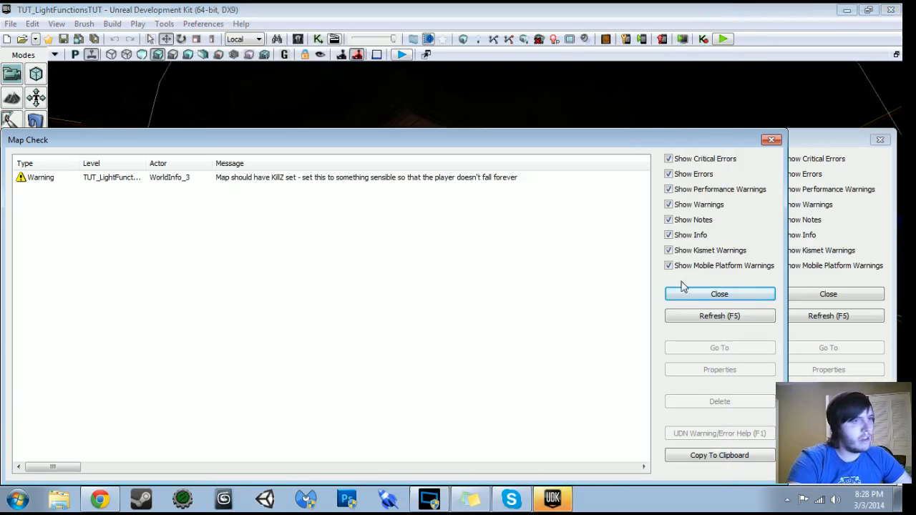
left_click(709, 295)
left_click(777, 296)
Examine the built lighting in the fire room and around the waterfall, using game view to hide the editor icons
left_click_drag(458, 264, 458, 200)
key("g")
left_click_drag(458, 265, 508, 300)
key("g")
right_click_drag(507, 300, 483, 193)
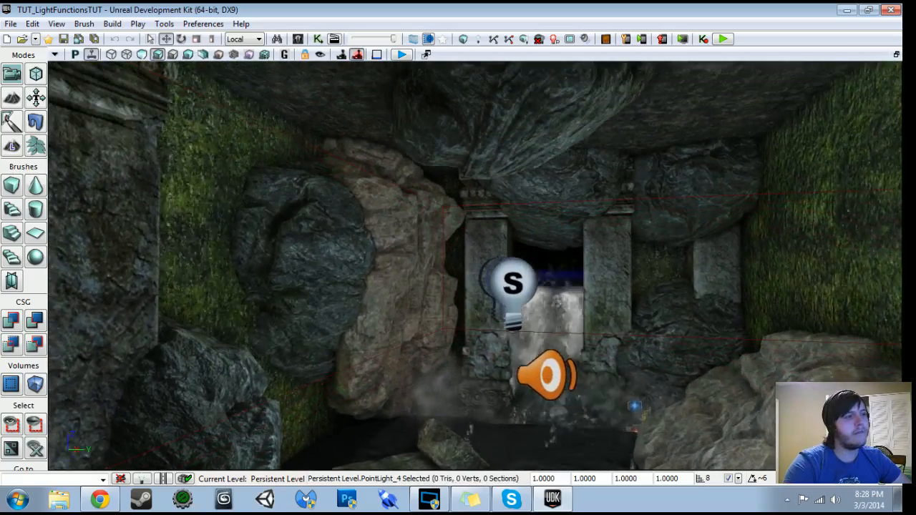
left_click_drag(483, 265, 426, 254)
middle_click_drag(426, 254, 526, 240)
right_click_drag(526, 240, 382, 319)
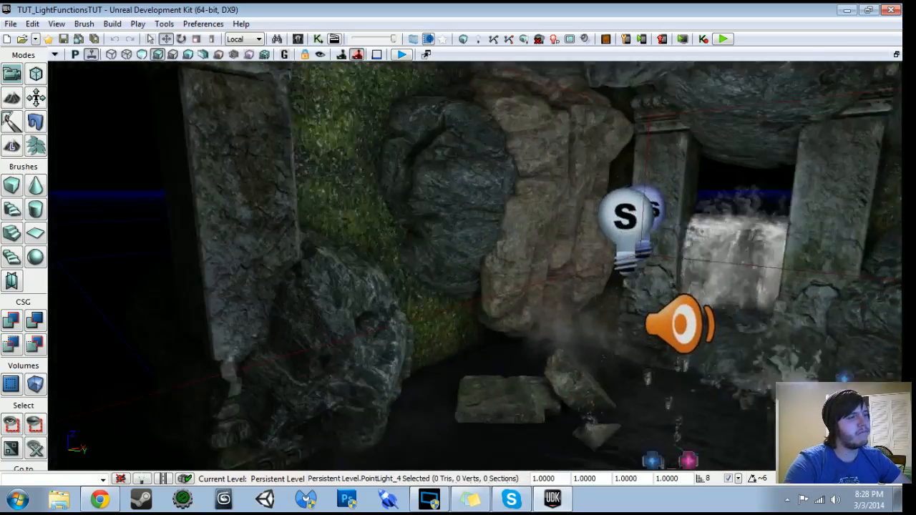
Set the brightness of the static point light beside the waterfall to 0.1
left_click_drag(383, 318, 429, 279)
double_click(535, 233)
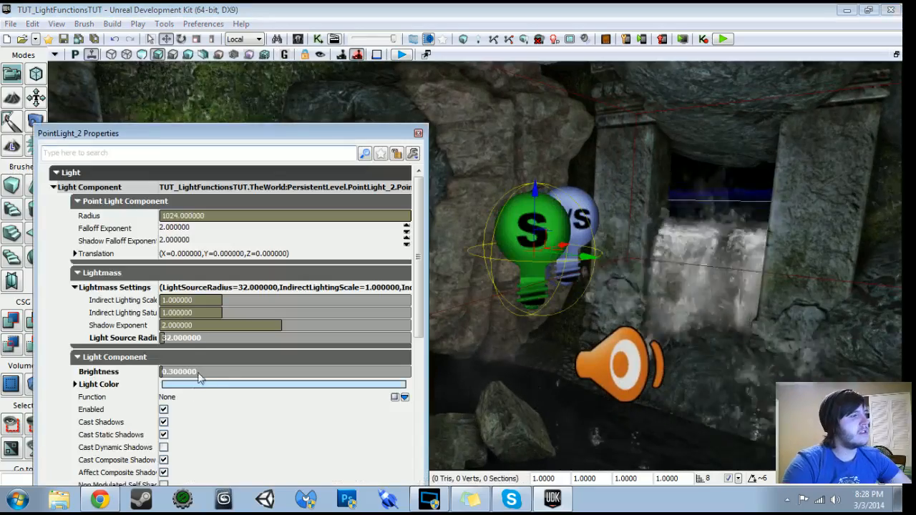
left_click(200, 373)
type(".1")
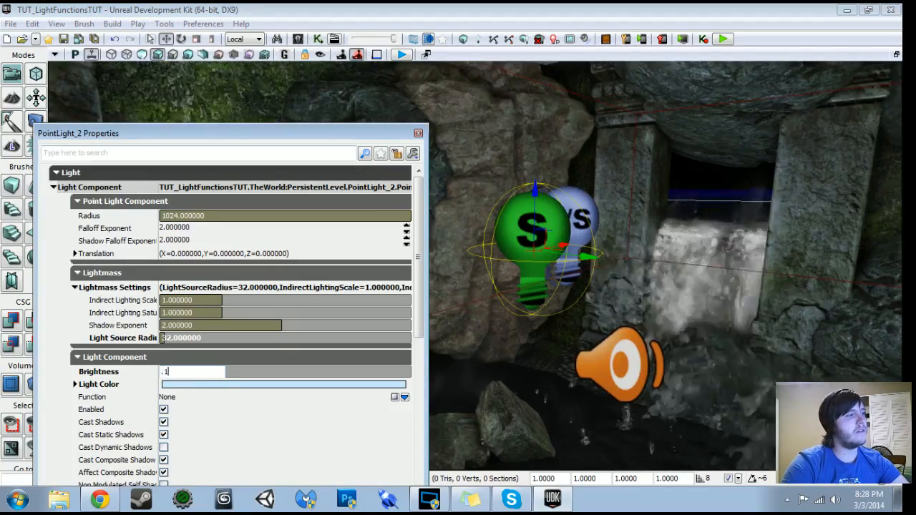
key("Return")
left_click(418, 133)
Examine the waterfall cave's lighting in game view, and return to the normal editor view looking toward both rooms
left_click_drag(422, 143, 436, 186)
left_click_drag(491, 250, 487, 296)
key("g")
right_click_drag(490, 296, 491, 250)
middle_click_drag(491, 250, 501, 233)
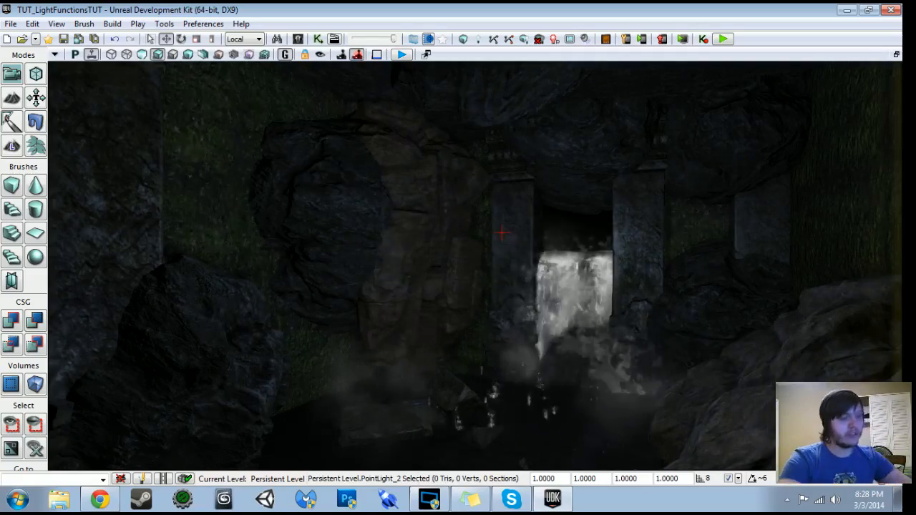
right_click_drag(502, 233, 587, 304)
key("g")
left_click_drag(417, 161, 501, 239)
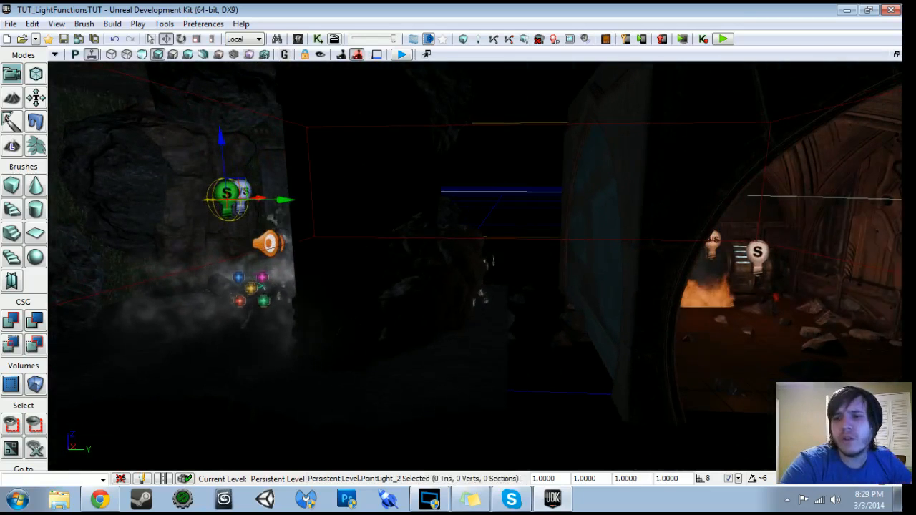